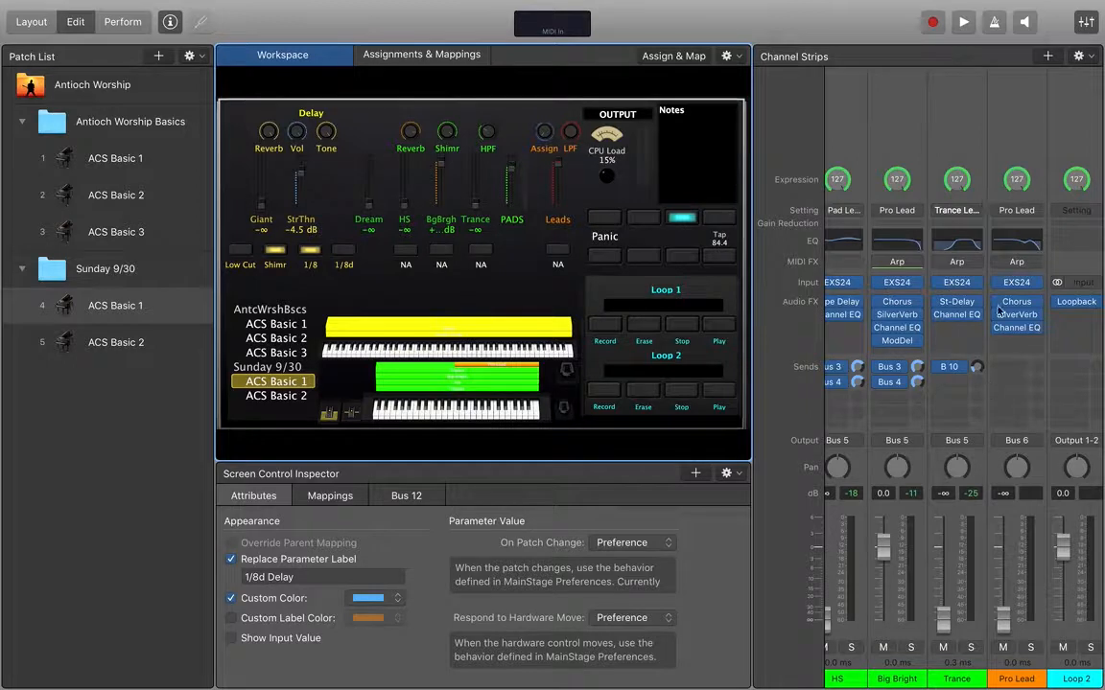
Step: Raise the volume of the Pro Lead channel strip to about -0.3 dB
left_click_drag(511, 171, 508, 394)
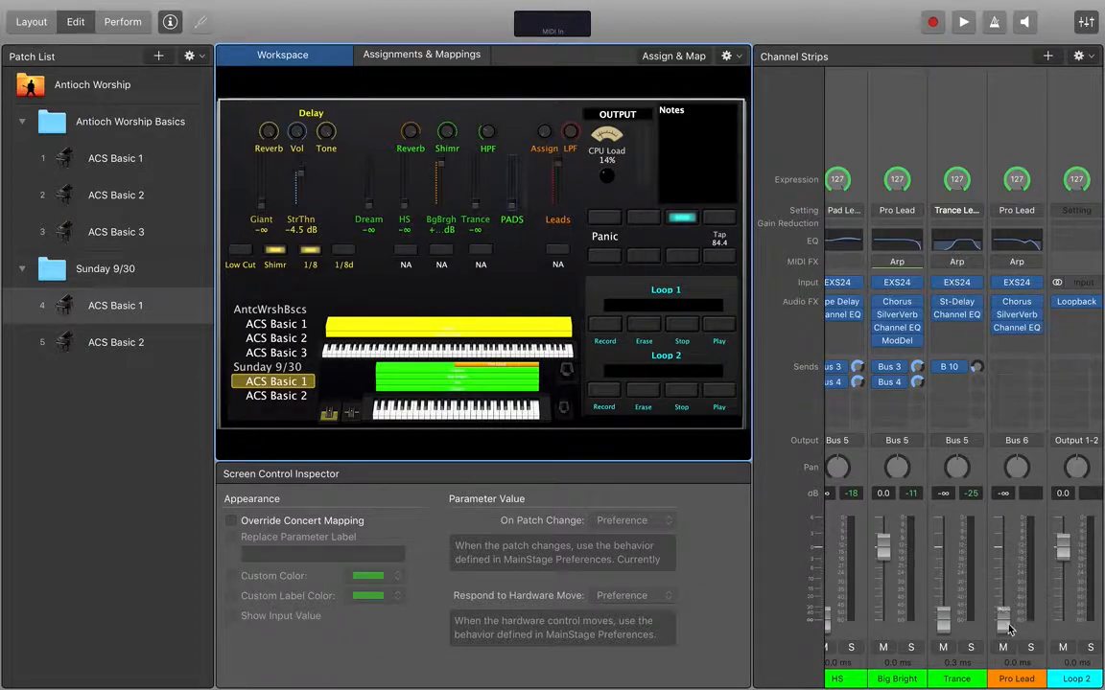
left_click_drag(1007, 625, 1002, 503)
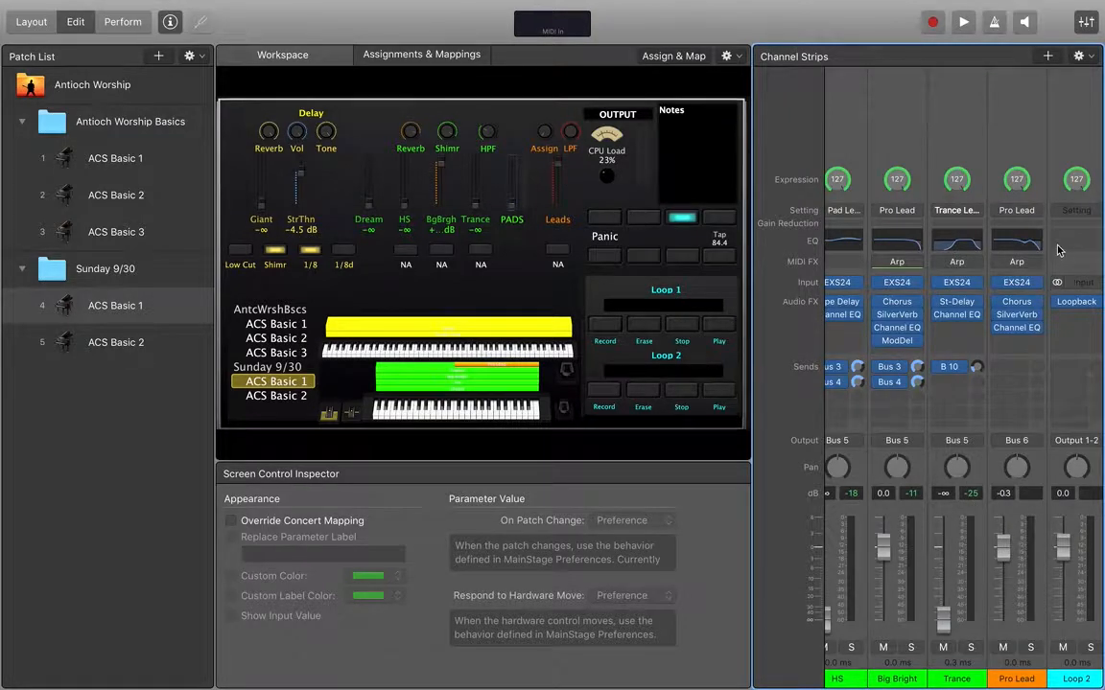
Step: Add a second mapping to the Assign knob alongside its existing Bus 12 mapping
left_click(545, 133)
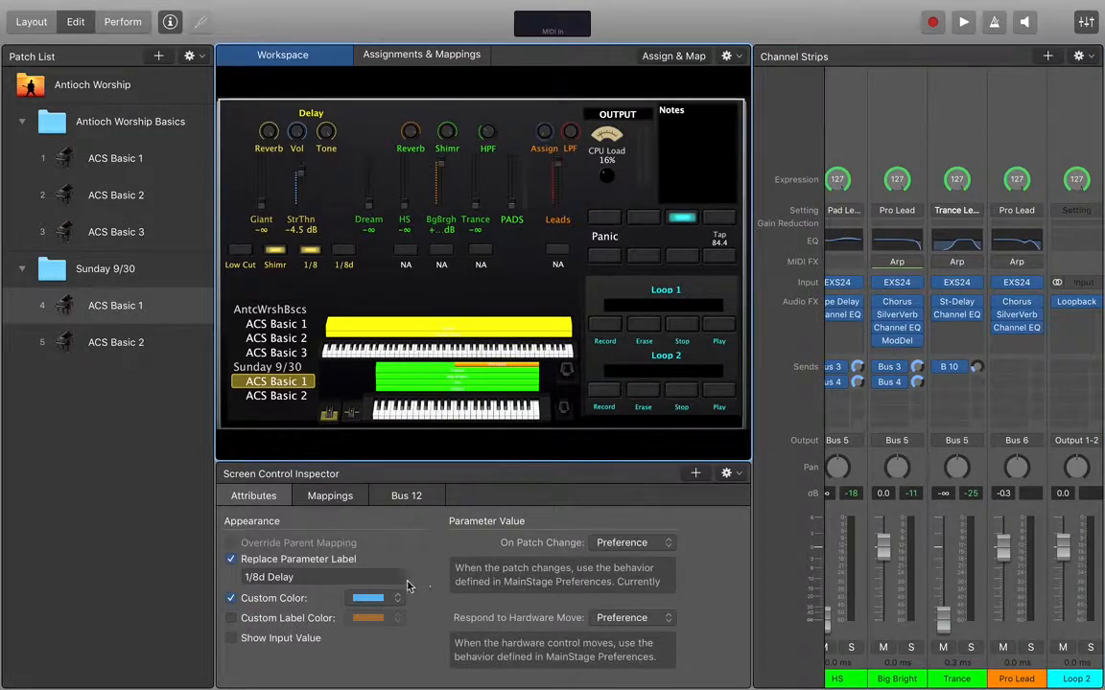
left_click(329, 497)
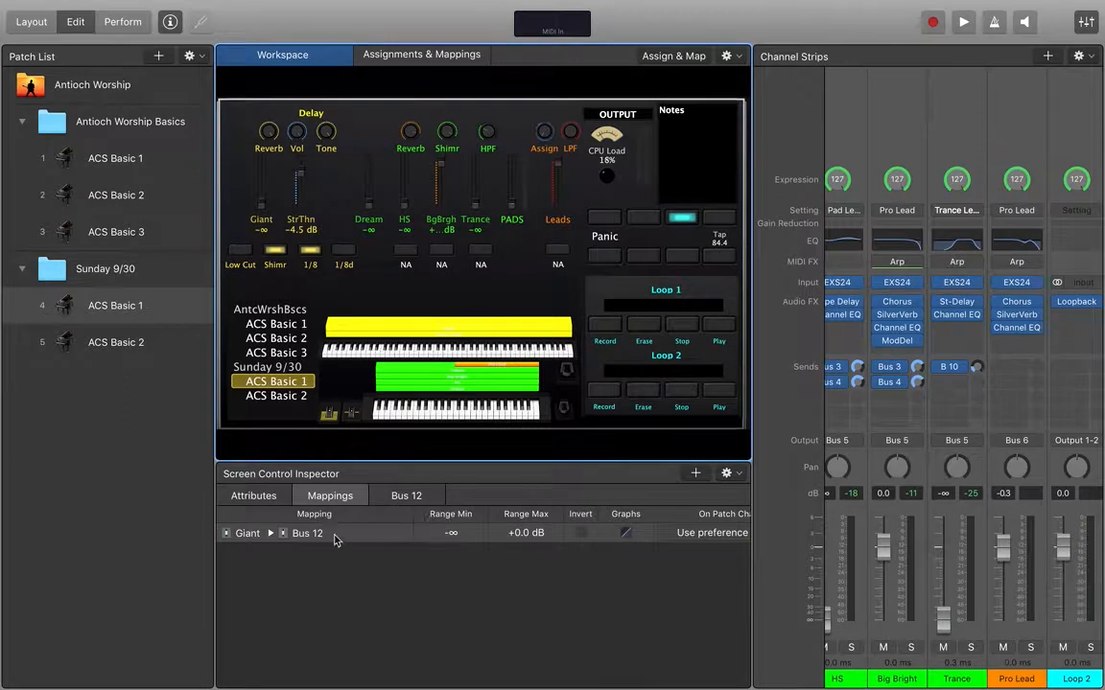
left_click(696, 478)
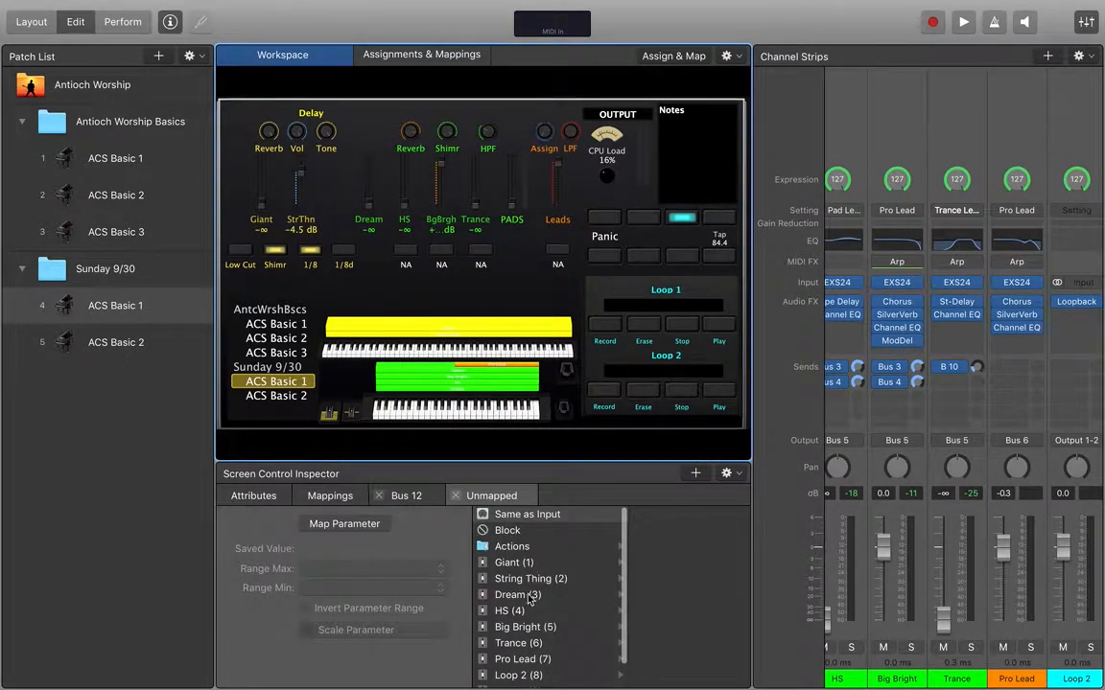
Step: Browse the Pro Lead channel's mapping targets, including the parameters of Chorus and EXS24 (Sampler)
scroll(529, 599, "down", 2)
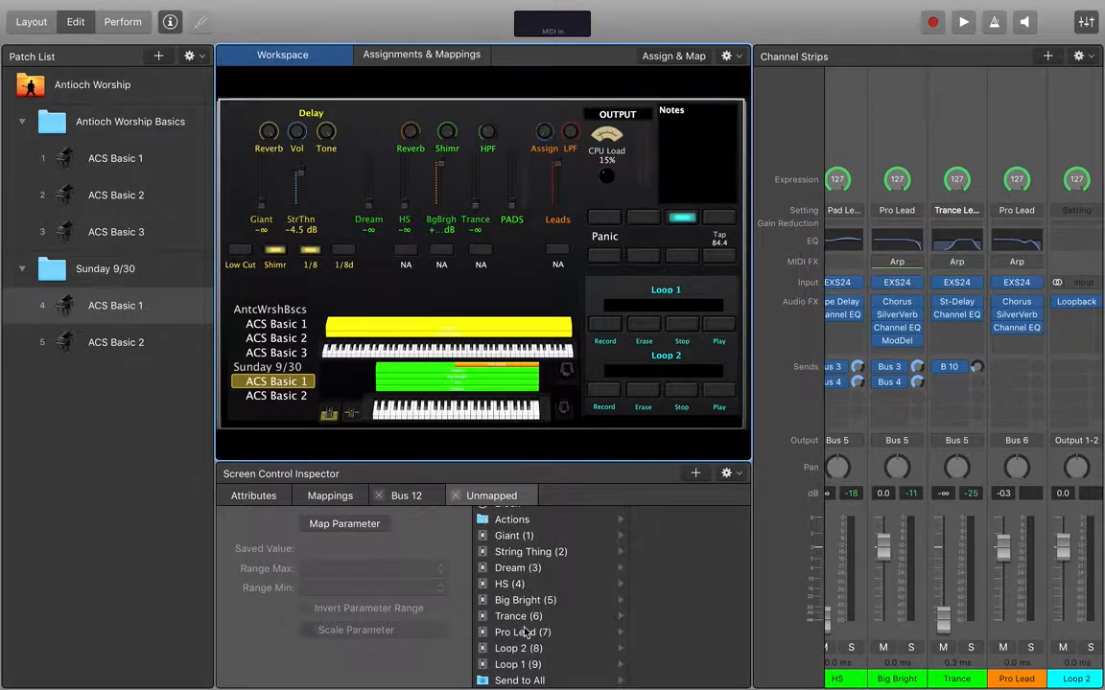
left_click(525, 633)
scroll(640, 556, "up", 2)
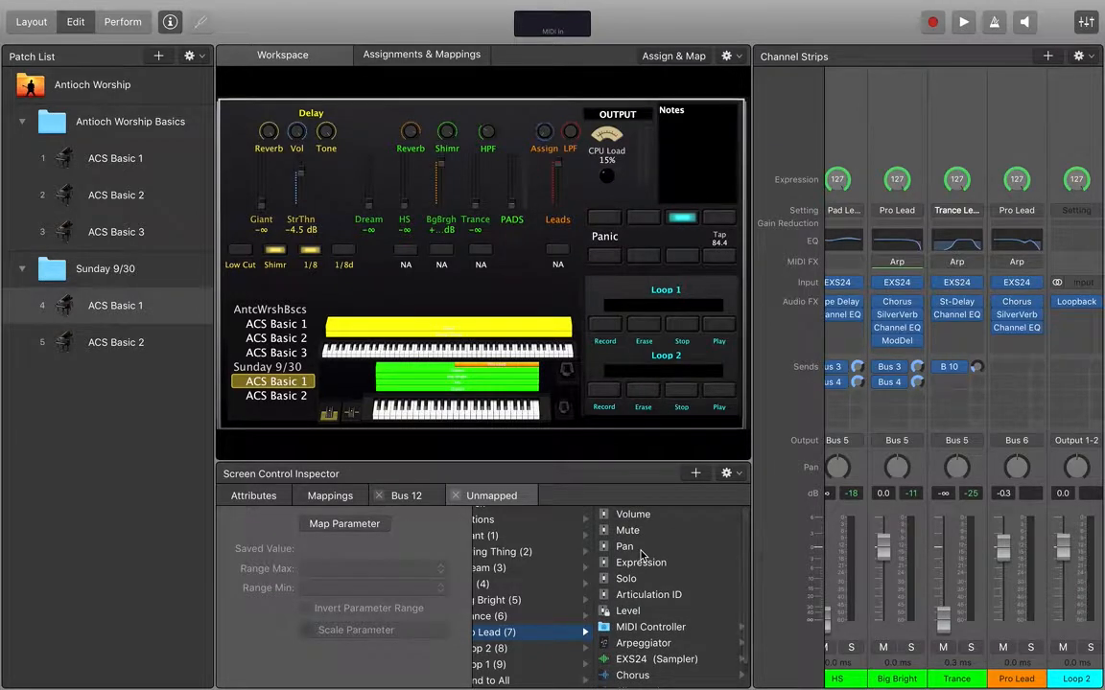
scroll(640, 576, "down", 1)
scroll(640, 588, "down", 1)
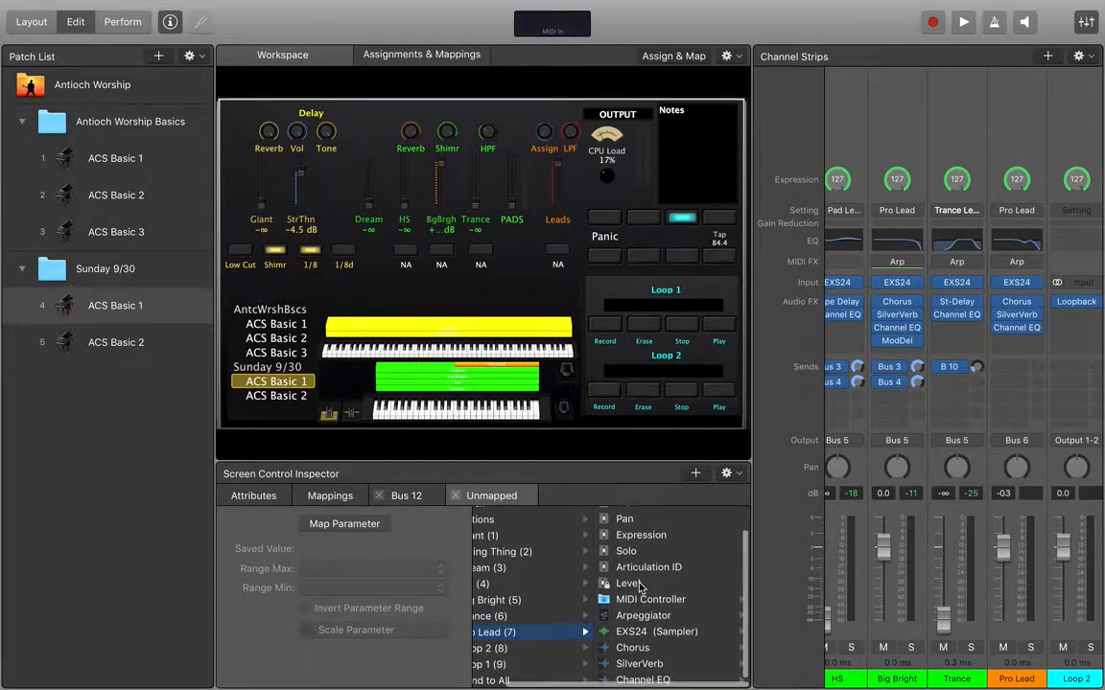
left_click(649, 653)
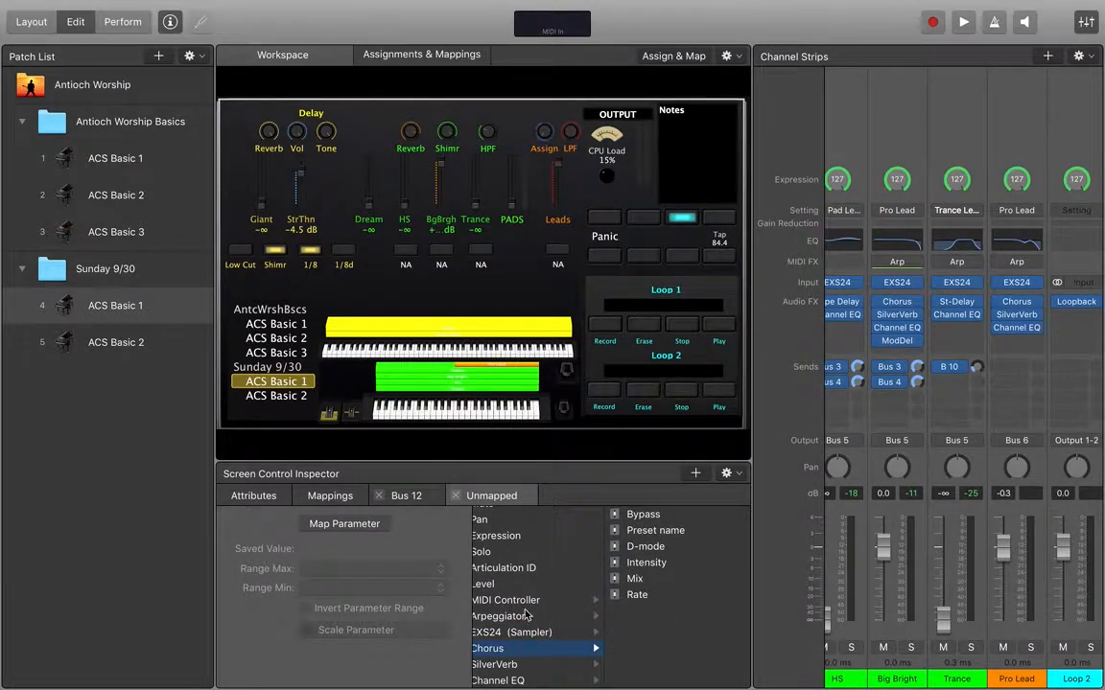
left_click(503, 636)
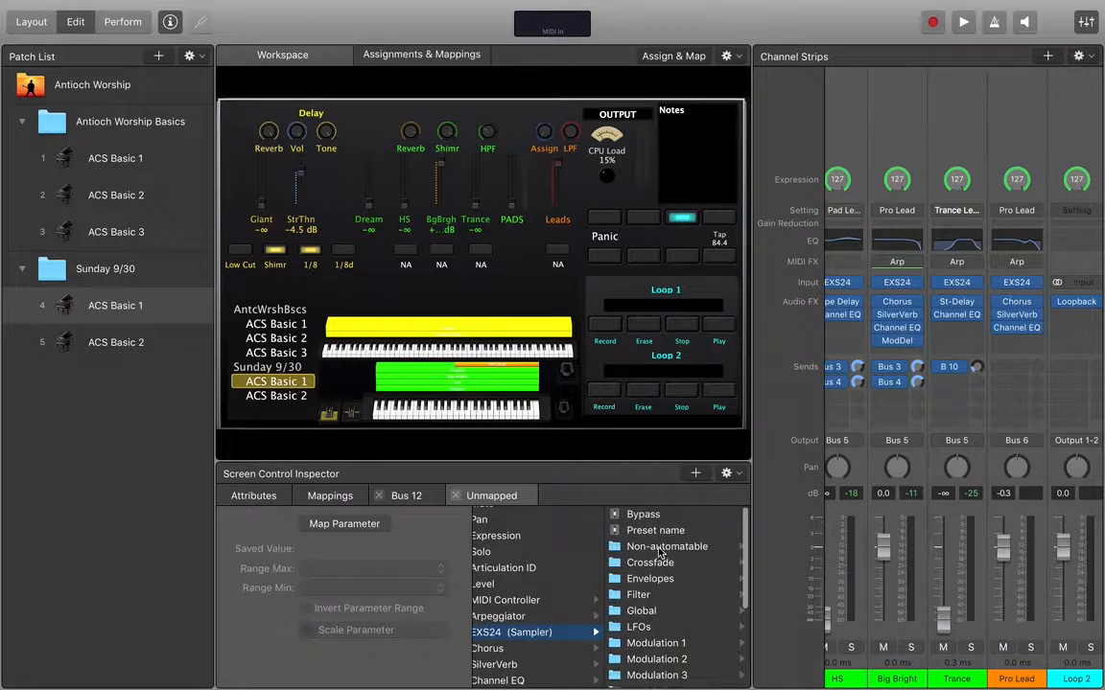
scroll(666, 592, "down", 5)
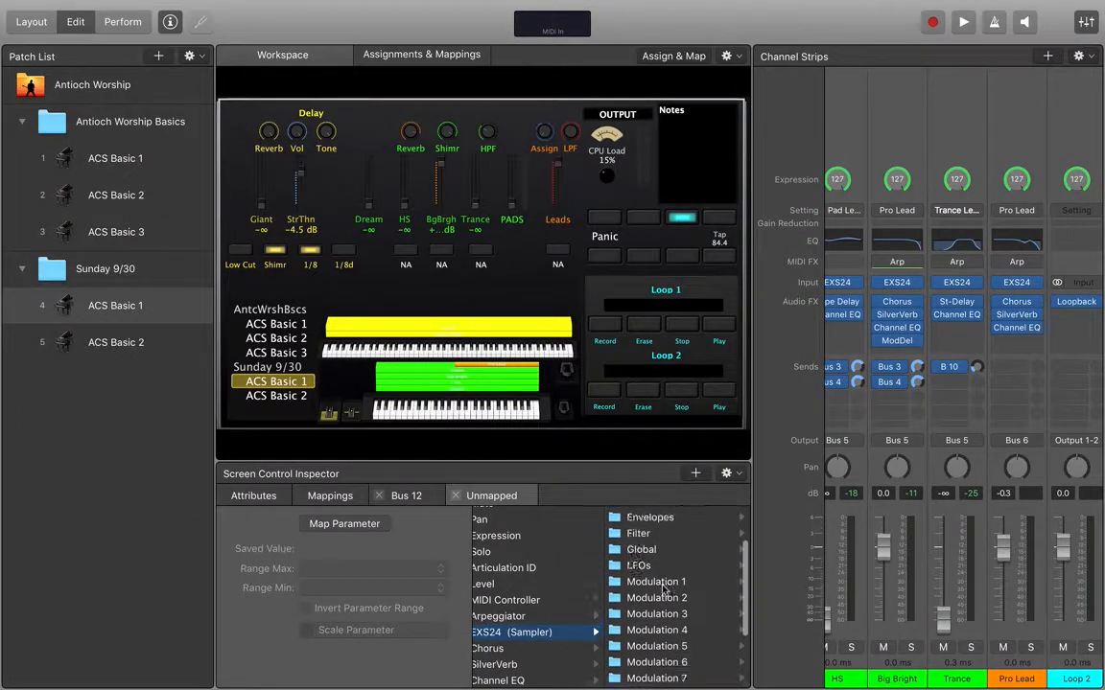
Step: Map the Assign knob to Peak 3 Frequency of the Pro Lead channel's Channel EQ
left_click(516, 676)
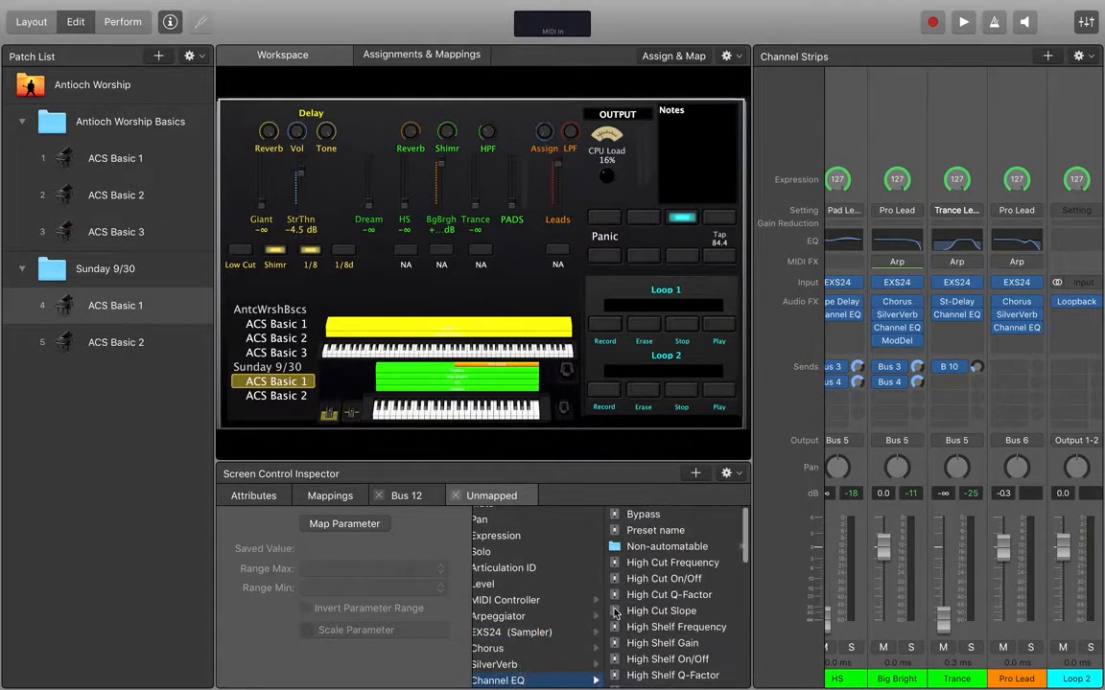
scroll(677, 588, "down", 5)
scroll(676, 595, "up", 2)
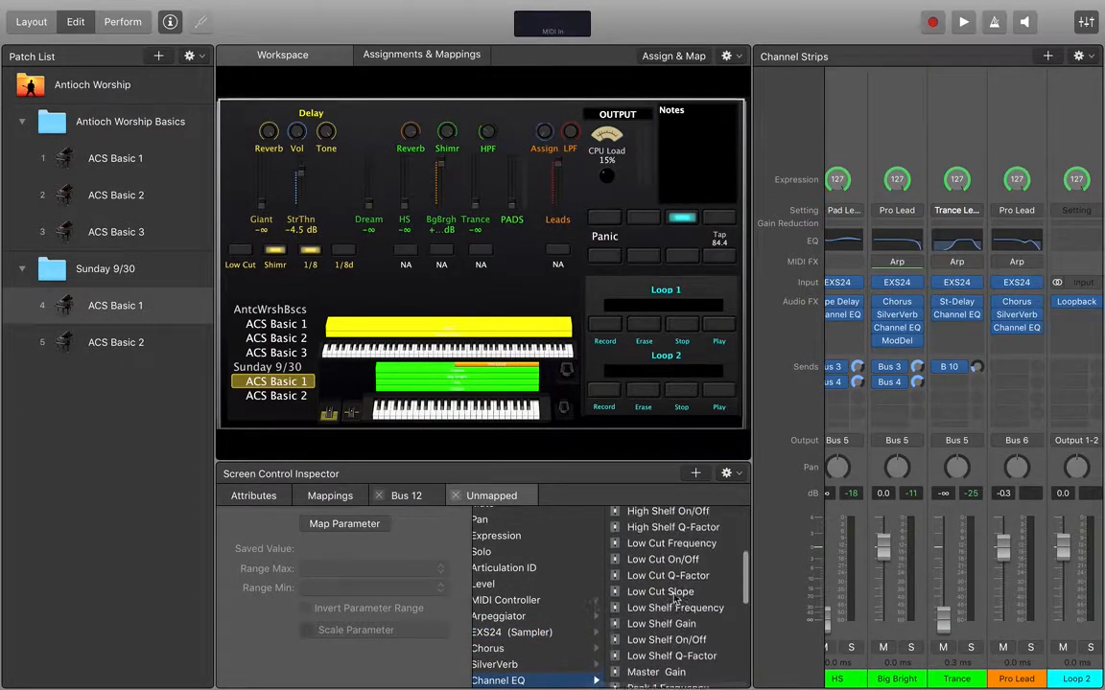
scroll(684, 633, "down", 4)
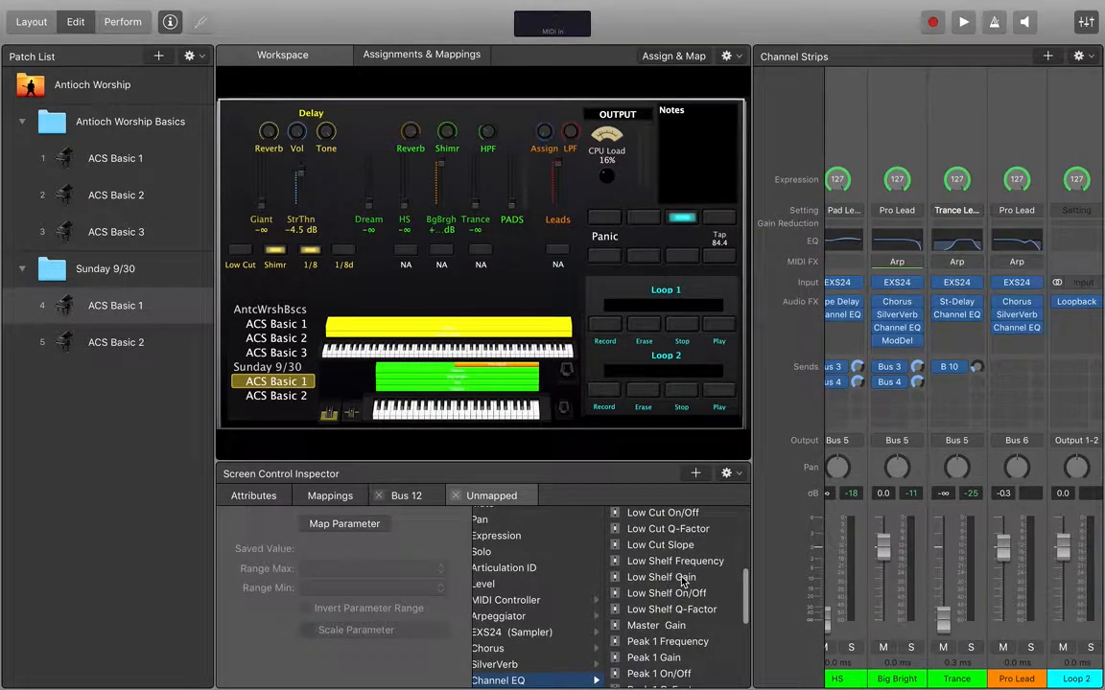
scroll(676, 585, "down", 5)
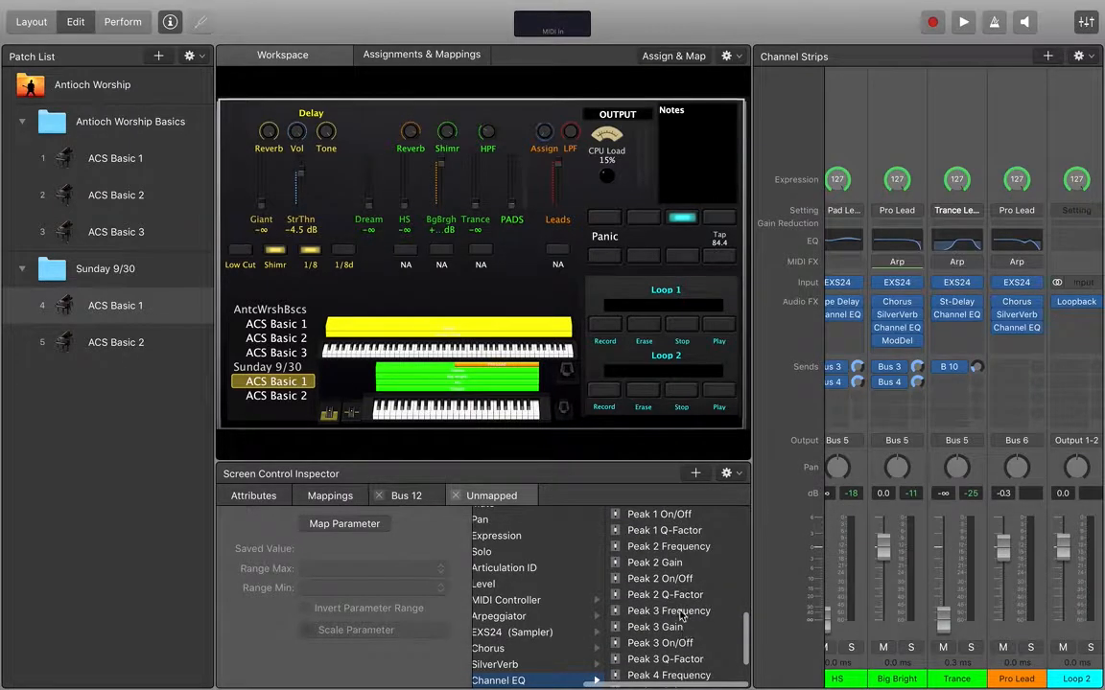
left_click(676, 614)
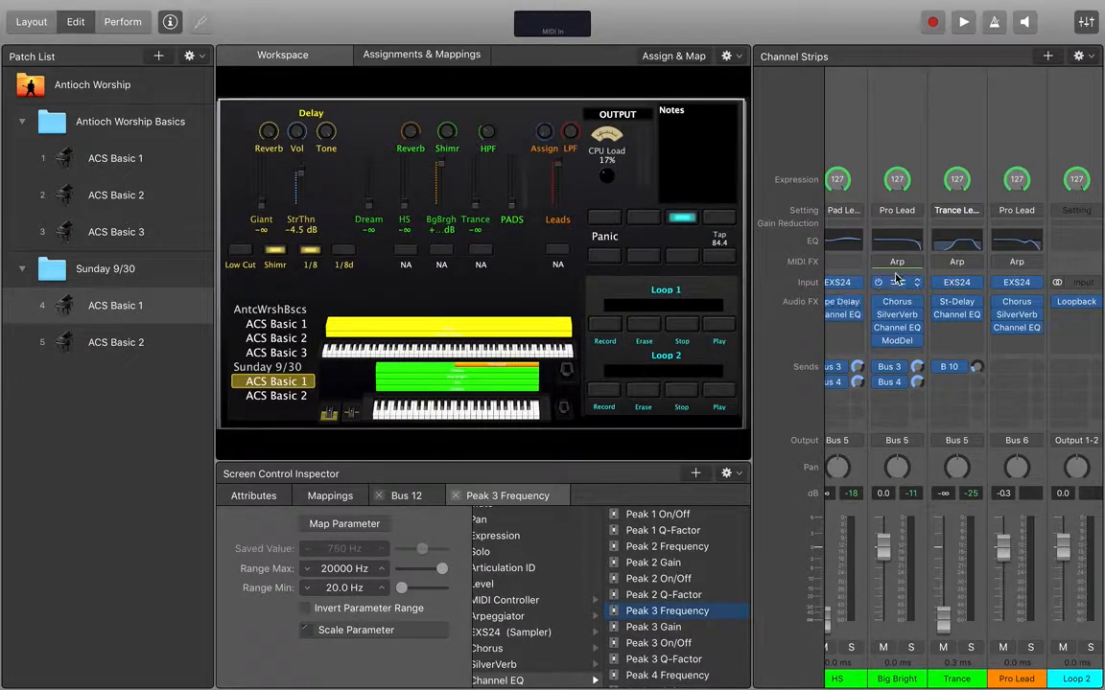
Step: Boost the third peak band of Pro Lead's Channel EQ to about +16.5 dB at 760 Hz, and close the EQ
double_click(1024, 247)
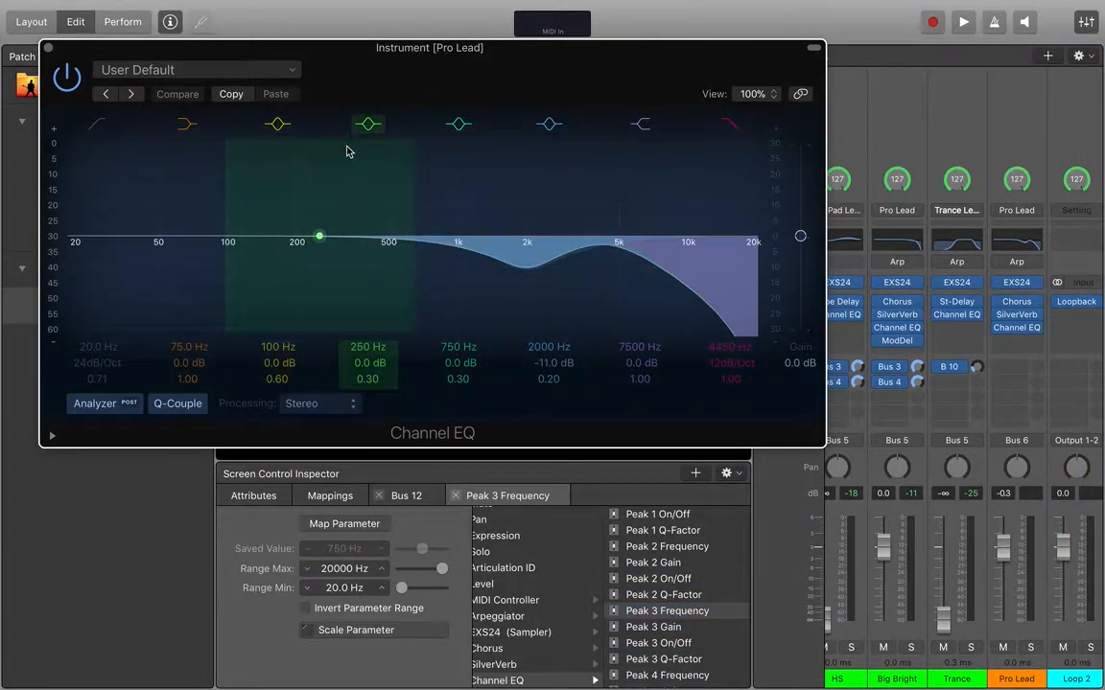
left_click_drag(429, 237, 429, 191)
left_click_drag(501, 170, 428, 184)
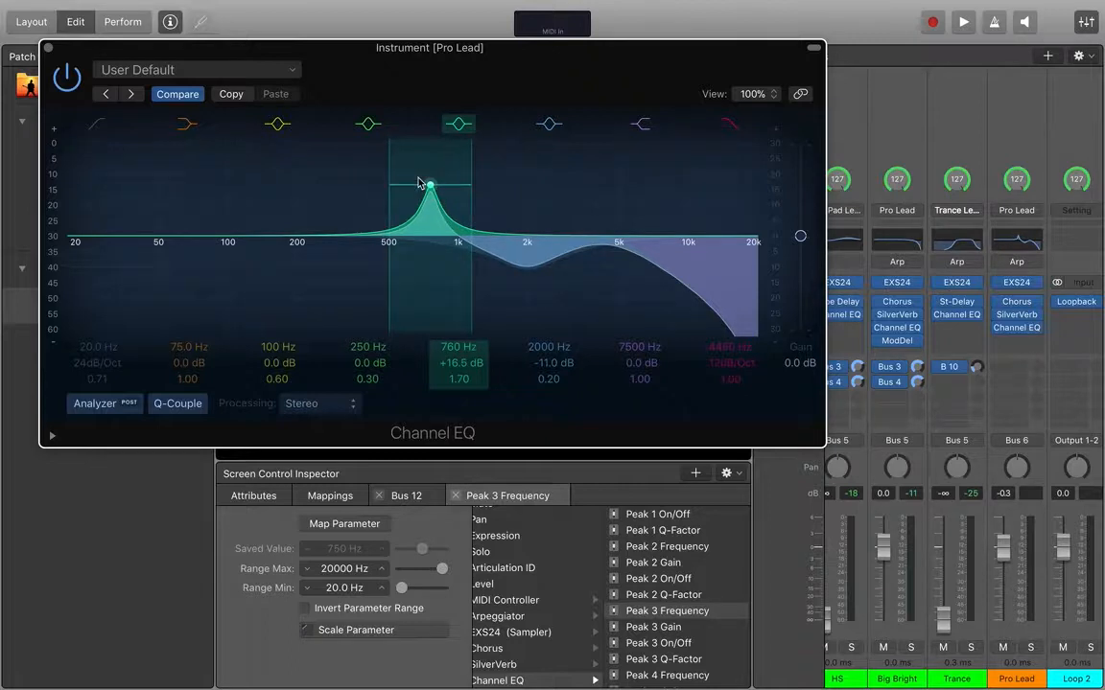
left_click(48, 48)
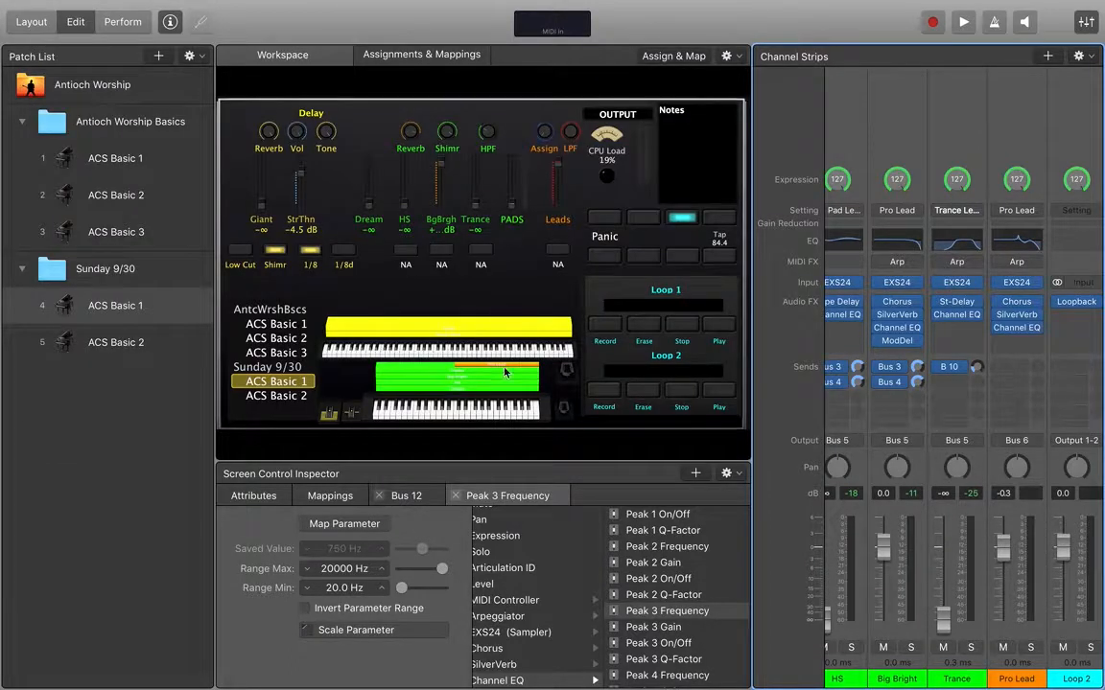
Step: Sustain a note on the lower keyboard to audition the Assign knob's EQ frequency mapping, and release the sustain
left_click(562, 413)
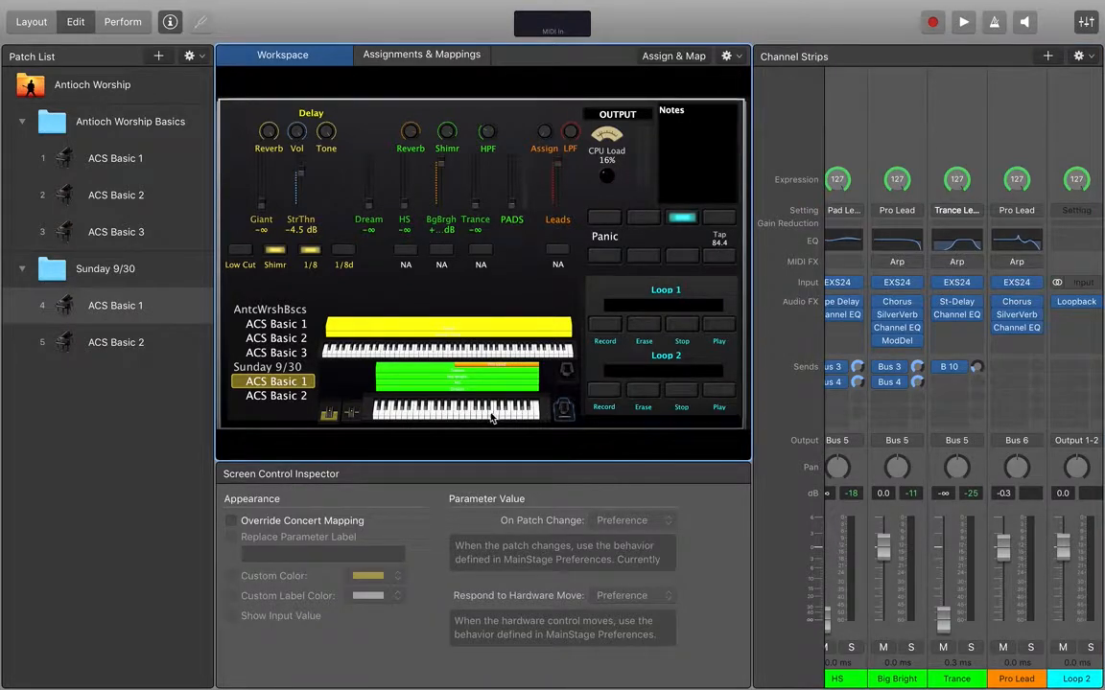
left_click(493, 419)
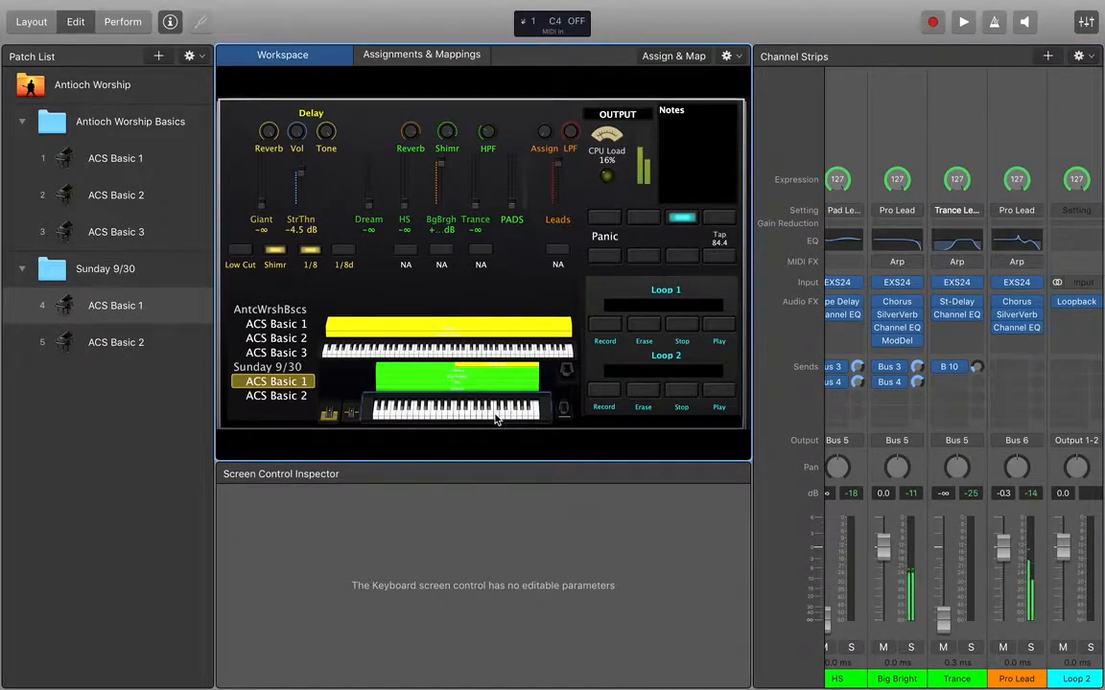
left_click(547, 142)
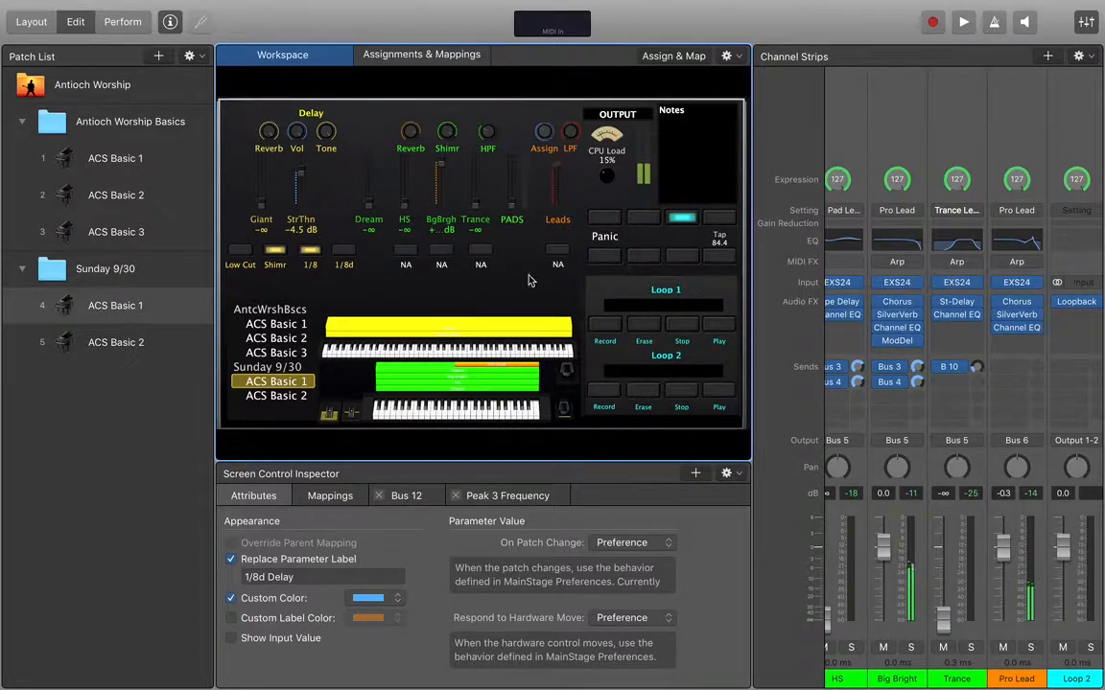
left_click(562, 408)
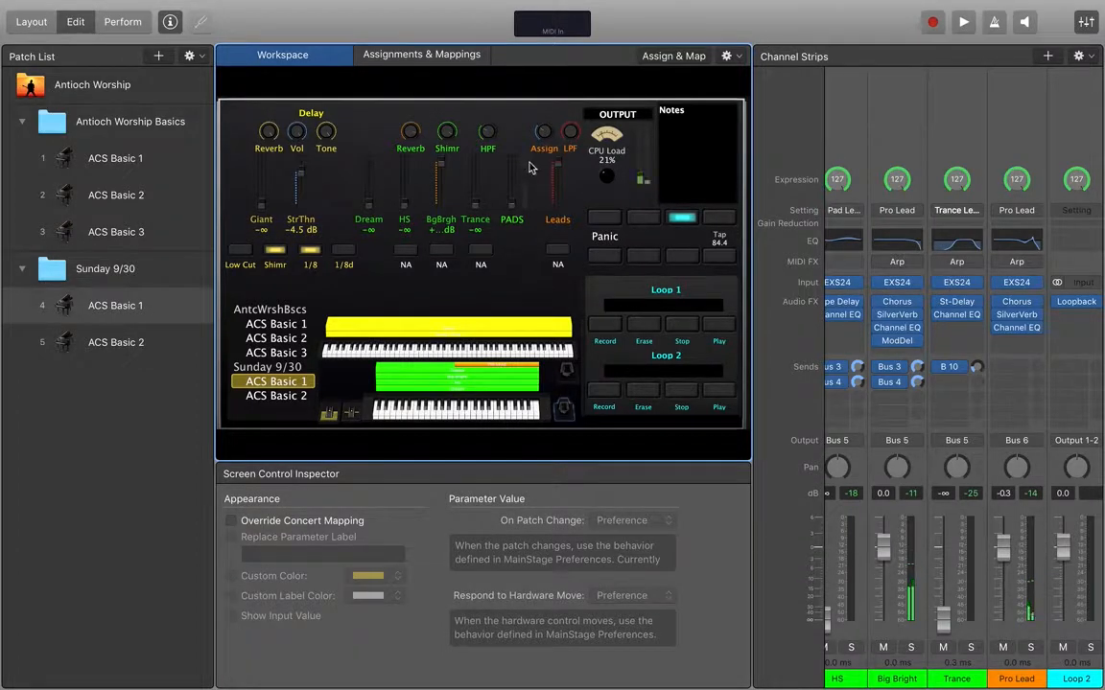
Step: Reopen the Assign knob's Peak 3 Frequency mapping and review the other Pro Lead parameters available as targets
left_click(545, 136)
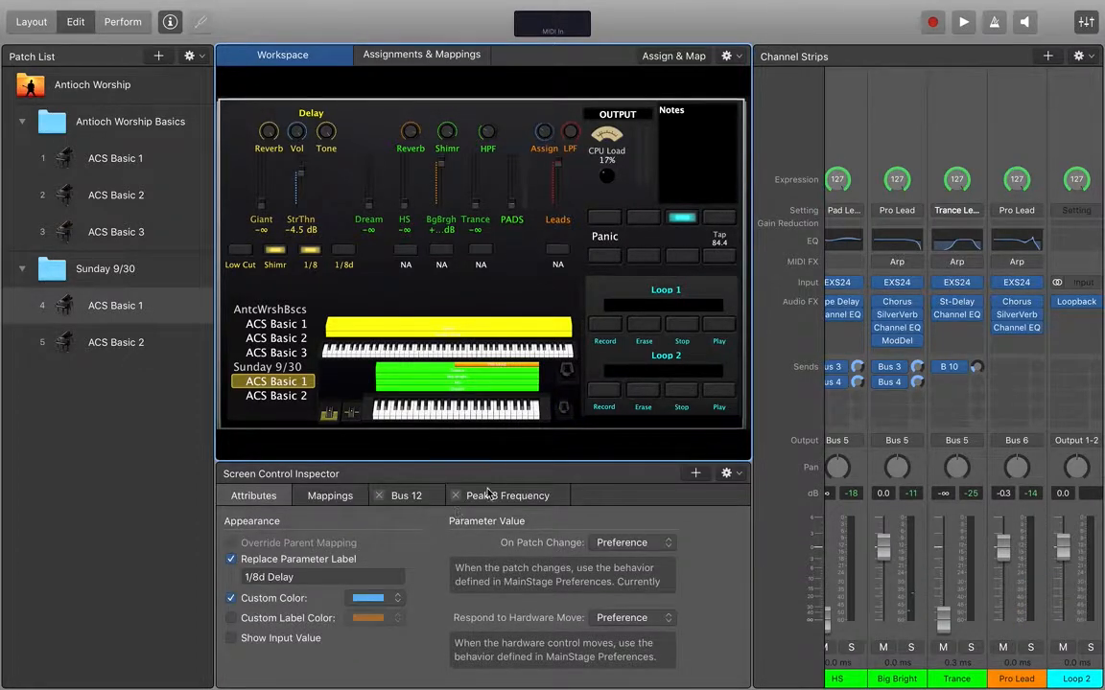
left_click(516, 497)
scroll(546, 572, "left", 3)
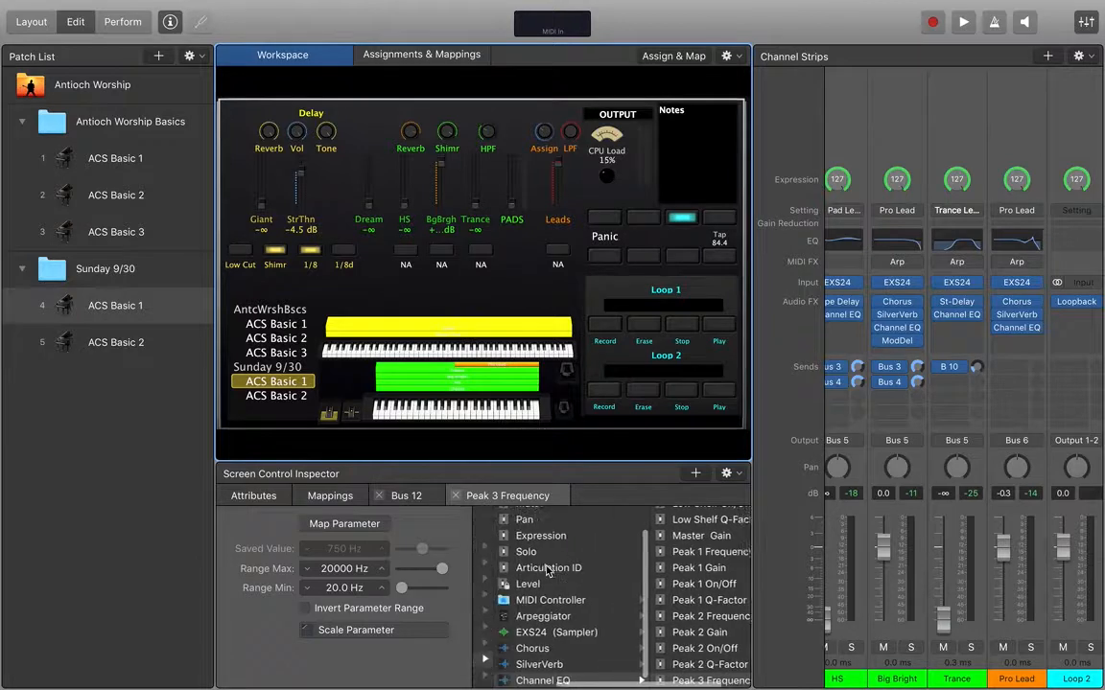
scroll(547, 572, "left", 3)
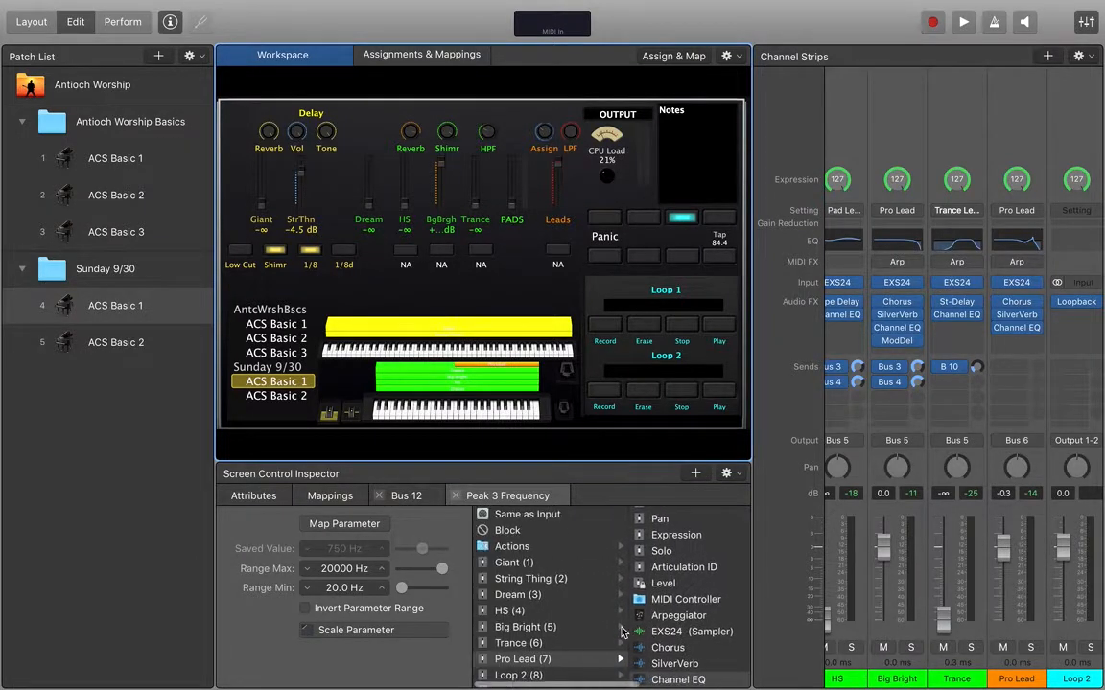
left_click(518, 659)
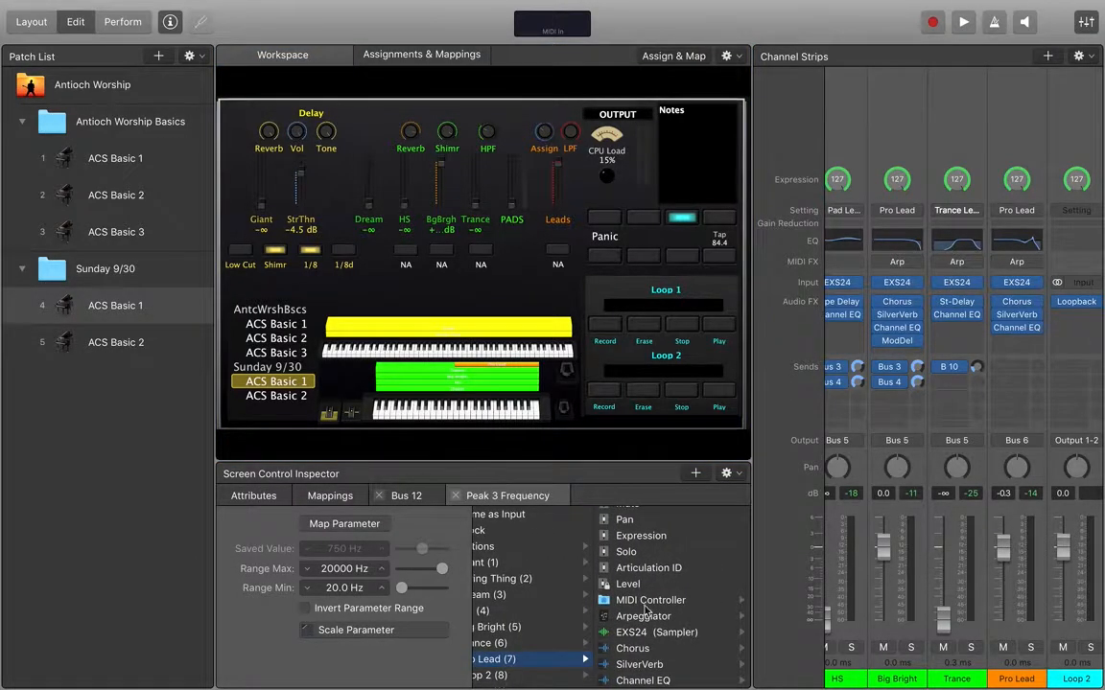
scroll(646, 611, "up", 3)
scroll(646, 609, "down", 3)
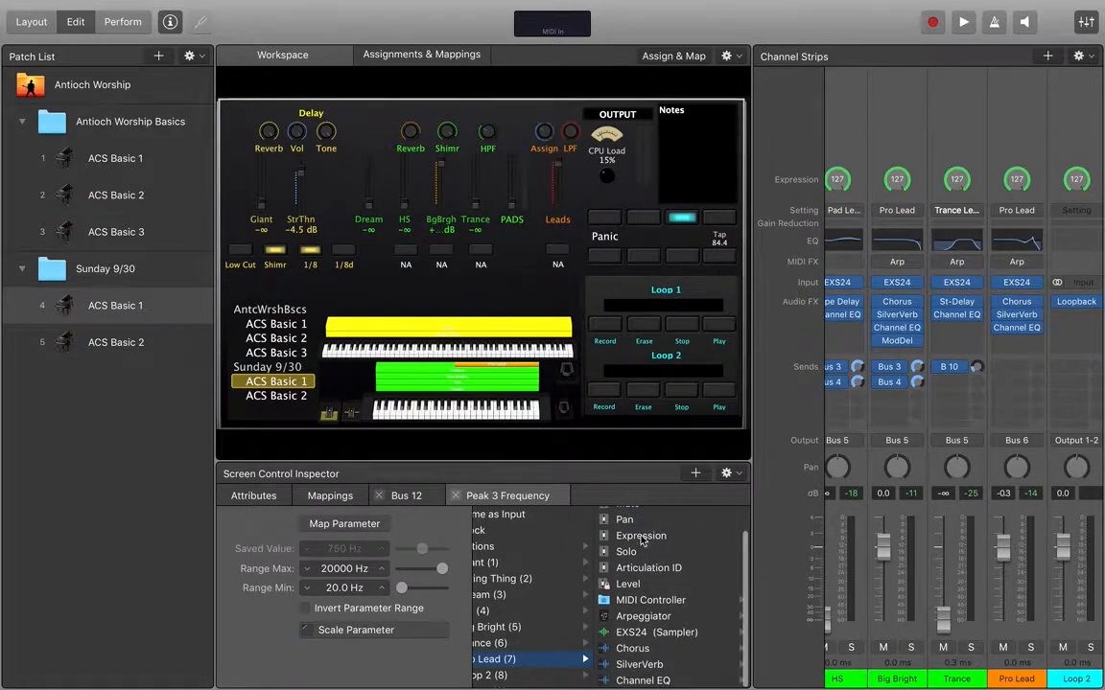
scroll(641, 542, "up", 2)
scroll(653, 575, "down", 2)
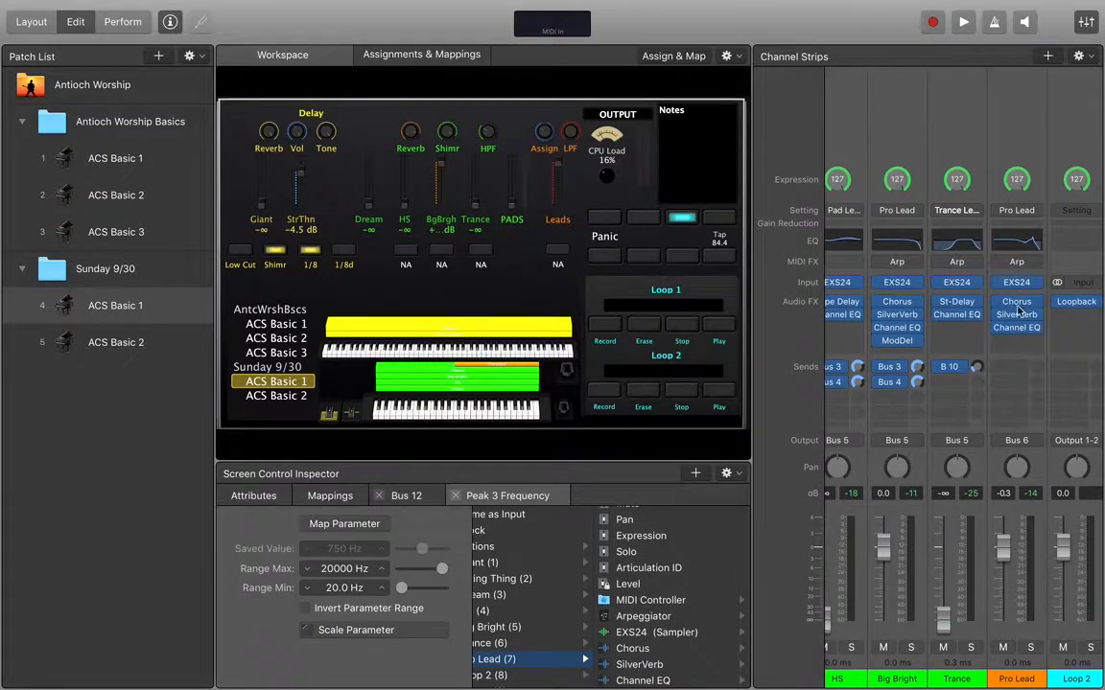
Step: Examine Chorus's mappable parameters and compare them with the controls in Pro Lead's Chorus plug-in
left_click(632, 650)
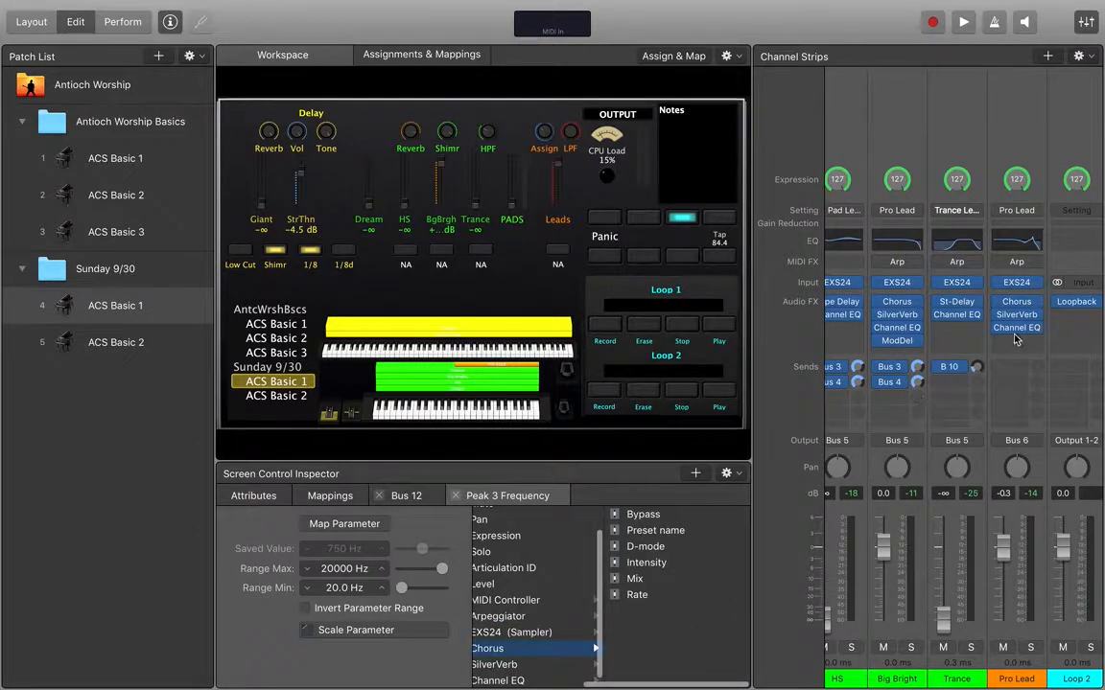
left_click(1020, 304)
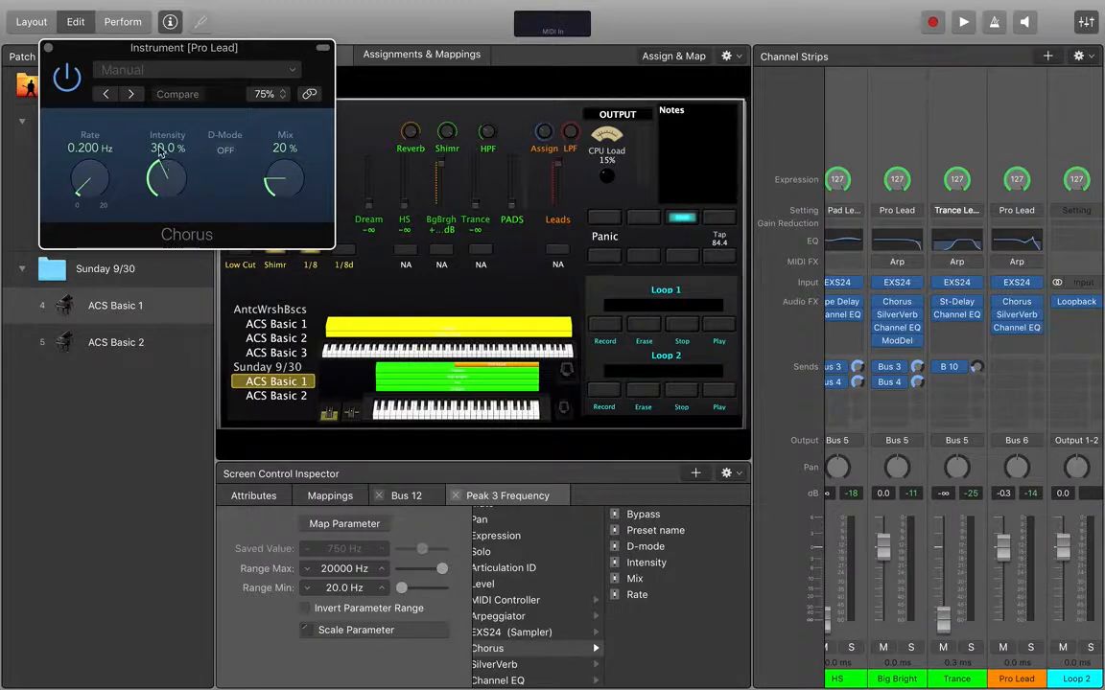
left_click(47, 48)
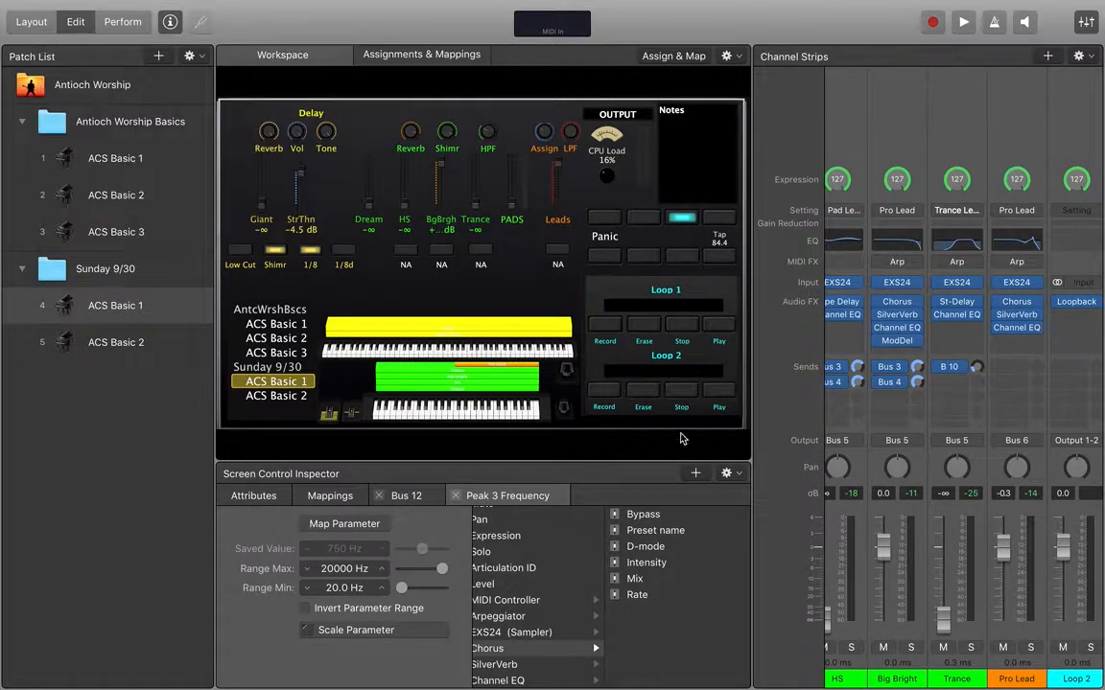
Step: Examine the controls of Pro Lead's SilverVerb plug-in and browse its mappable parameters for the Assign knob
left_click(1018, 314)
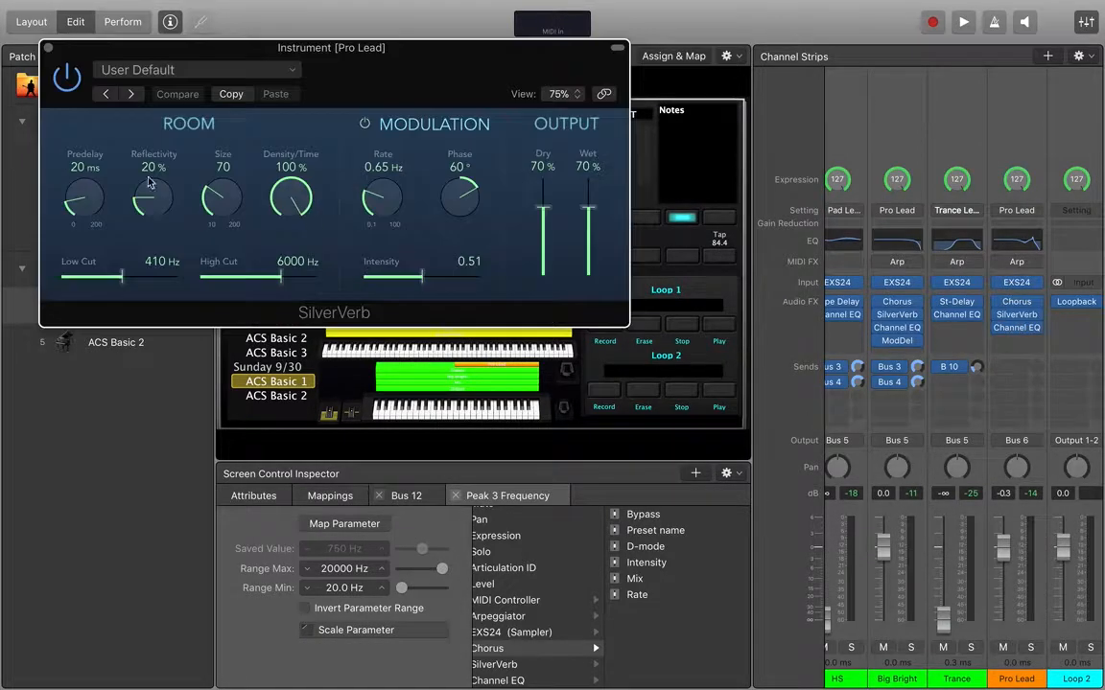
left_click(47, 48)
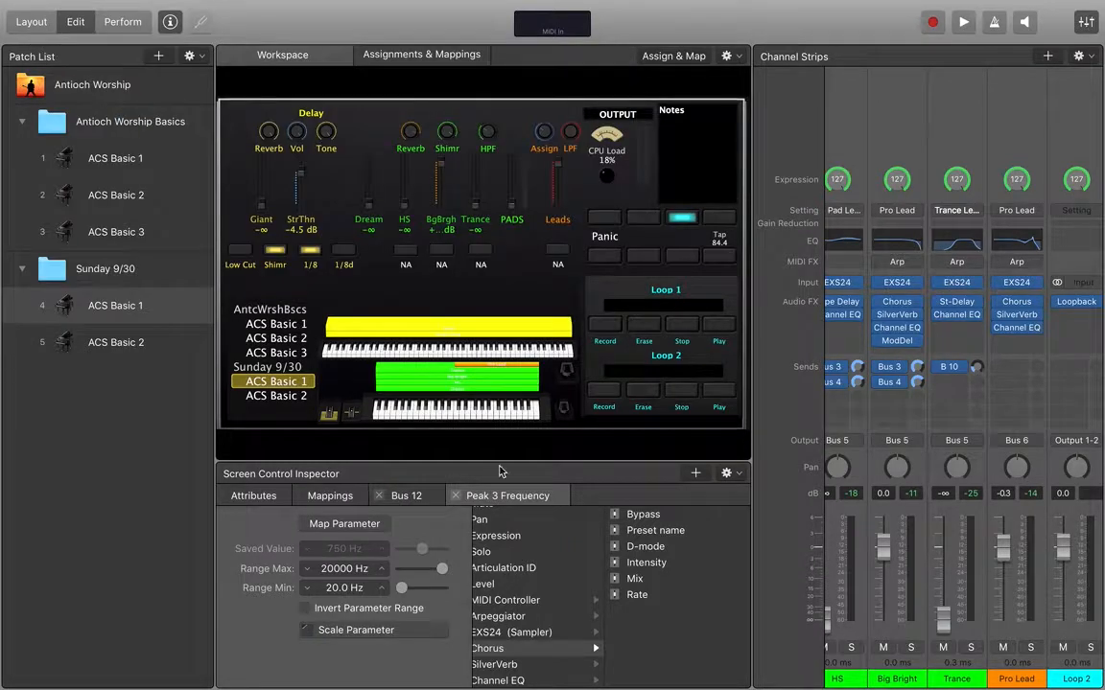
left_click(509, 664)
scroll(619, 628, "down", 3)
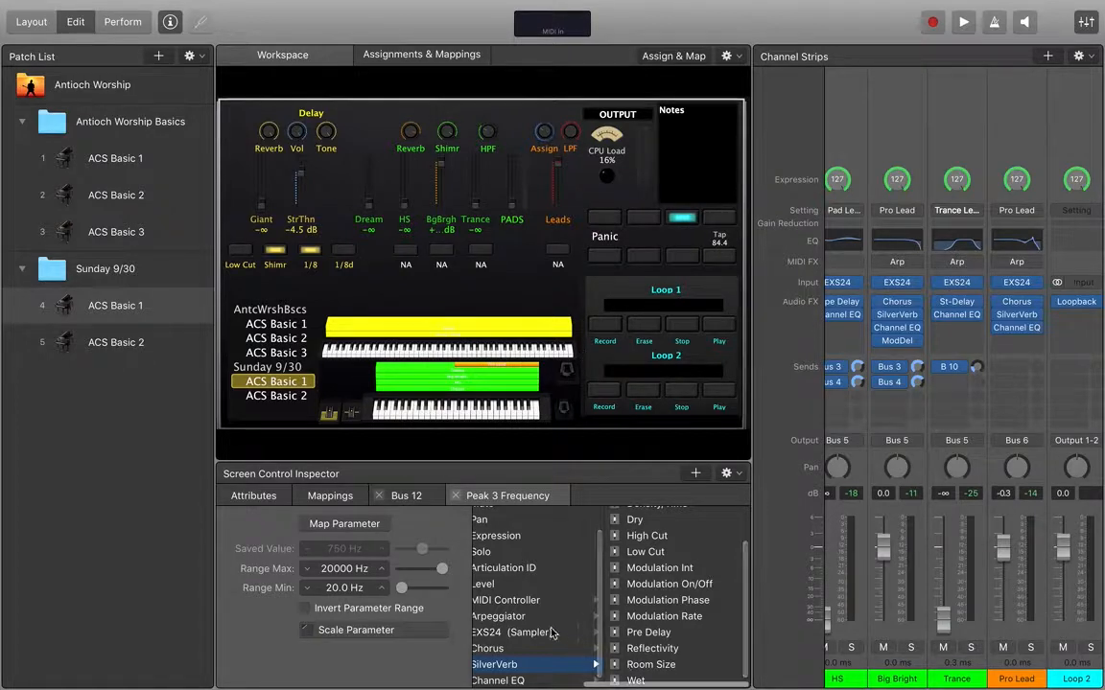
Step: Check the unassigned buttons below the BgBrgh and Trance faders, and raise the Trance fader to about -3.7 dB
scroll(607, 665, "left", 2)
scroll(550, 633, "left", 3)
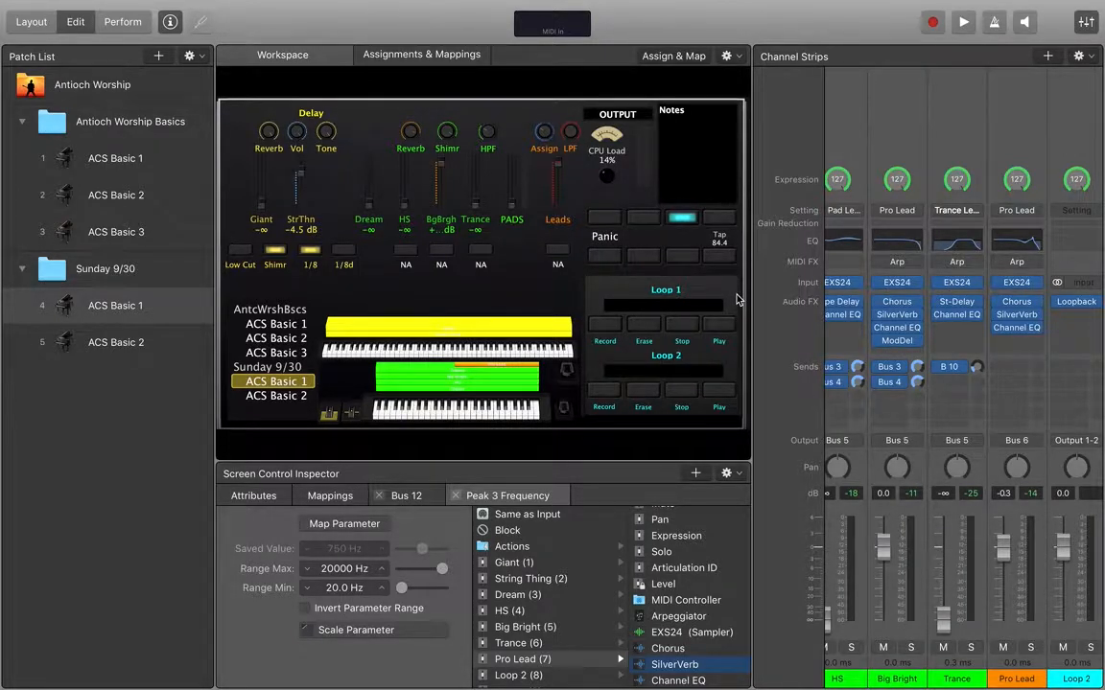
left_click(645, 220)
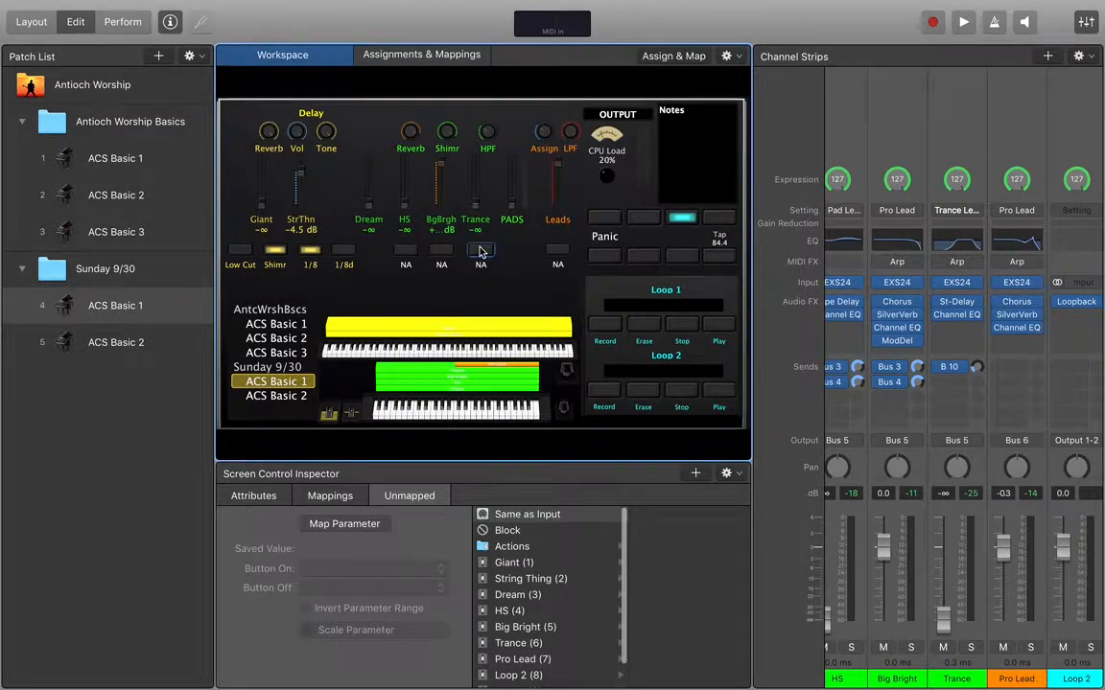
left_click(443, 250)
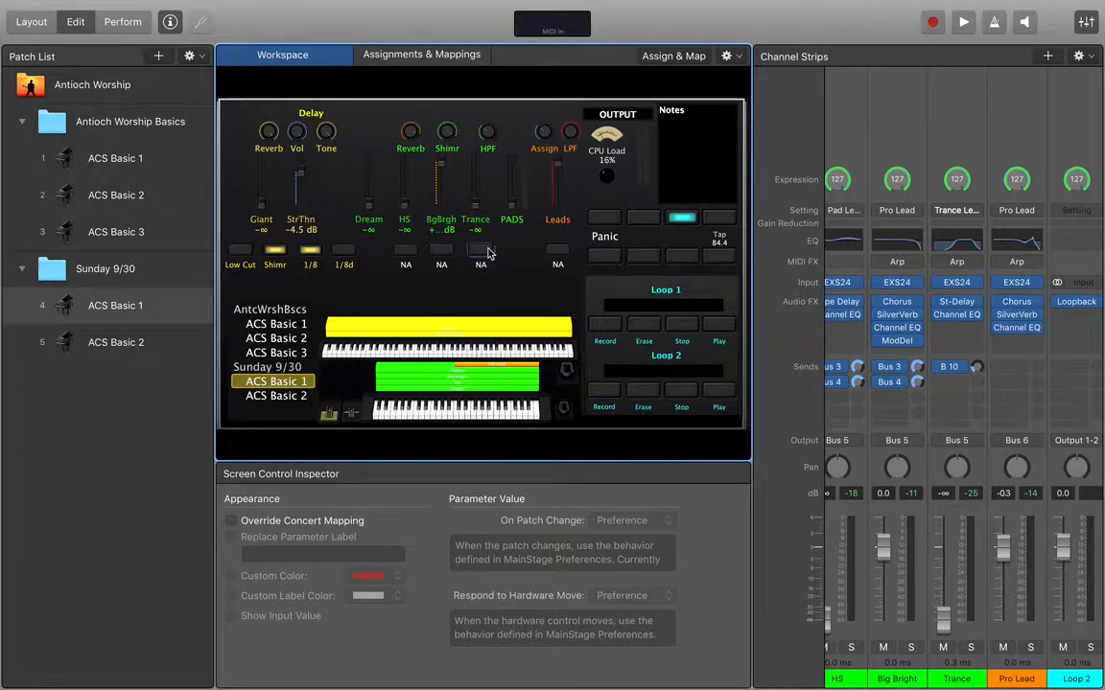
left_click(481, 250)
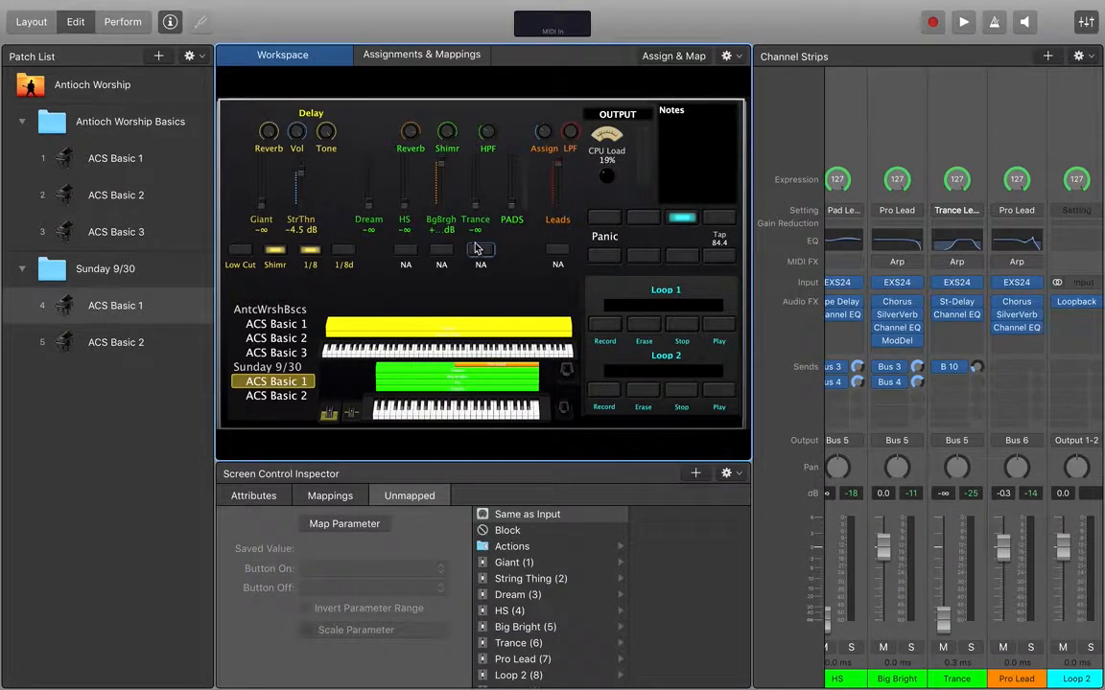
left_click_drag(473, 209, 477, 62)
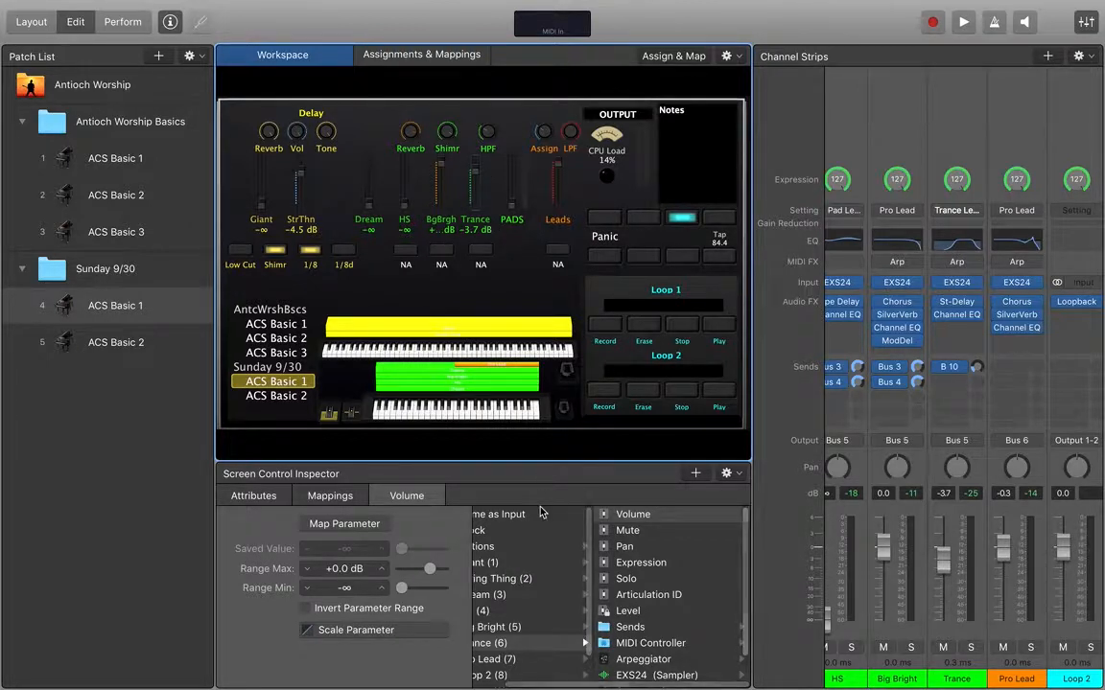
Step: Map the unassigned button below the Trance fader to the Mute parameter of the Trance (6) channel strip
left_click(482, 254)
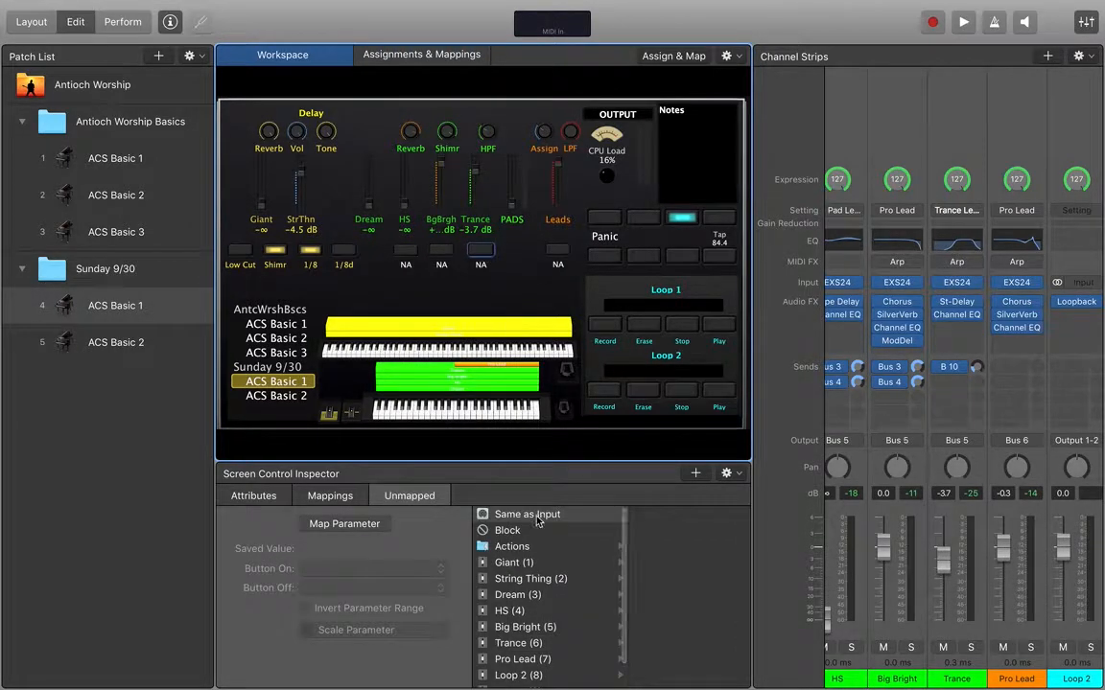
left_click(523, 644)
scroll(628, 571, "up", 1)
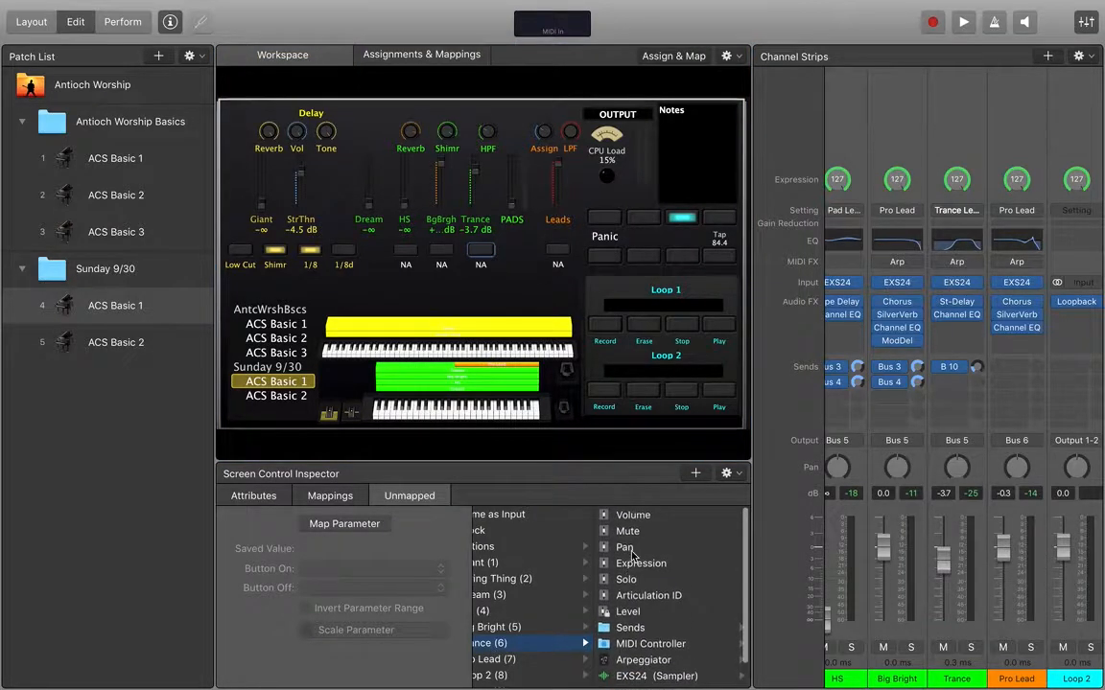
left_click(633, 532)
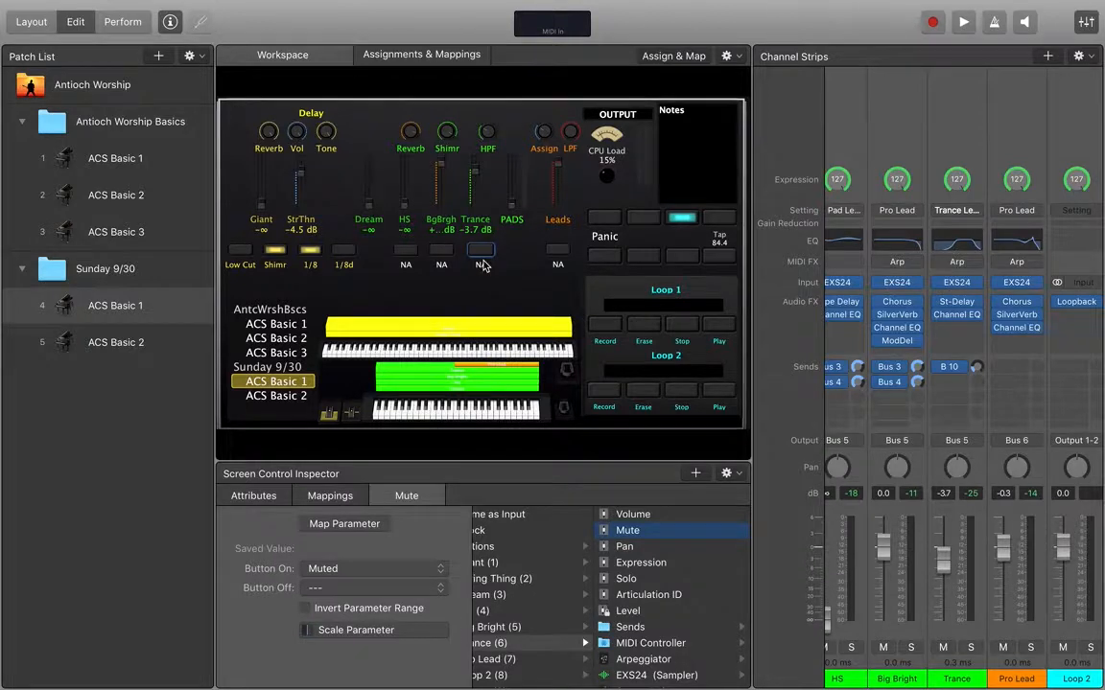
Step: Try the newly mapped button below the Trance fader and compare it with the mute control on the Trance channel strip
left_click(483, 255)
left_click(485, 255)
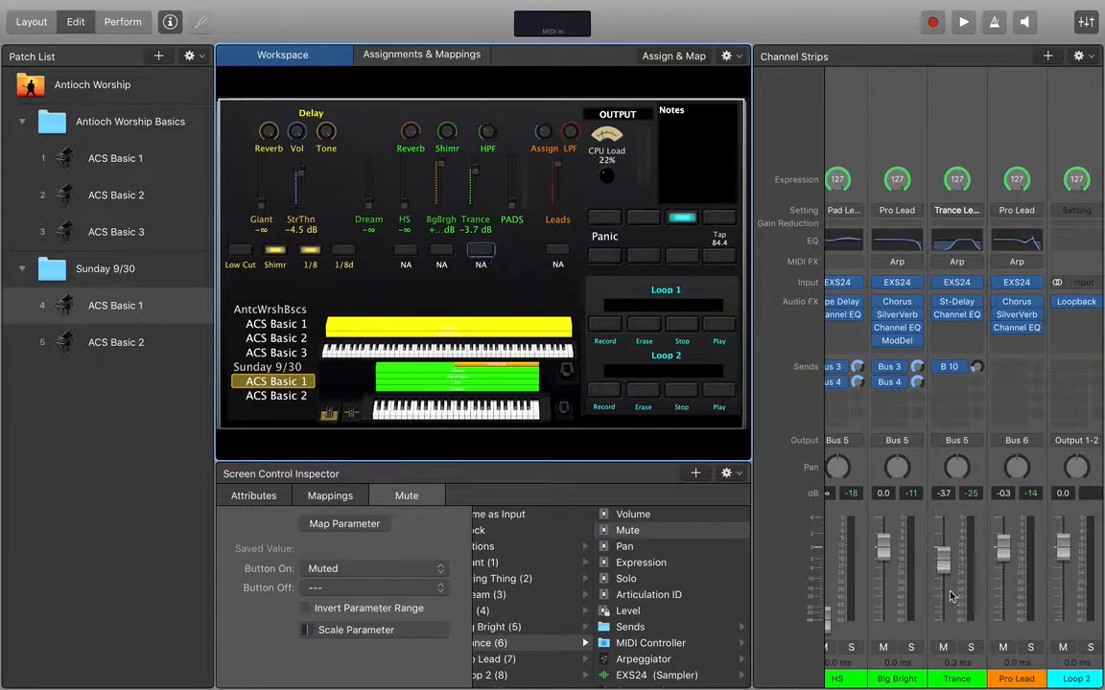
left_click(954, 641)
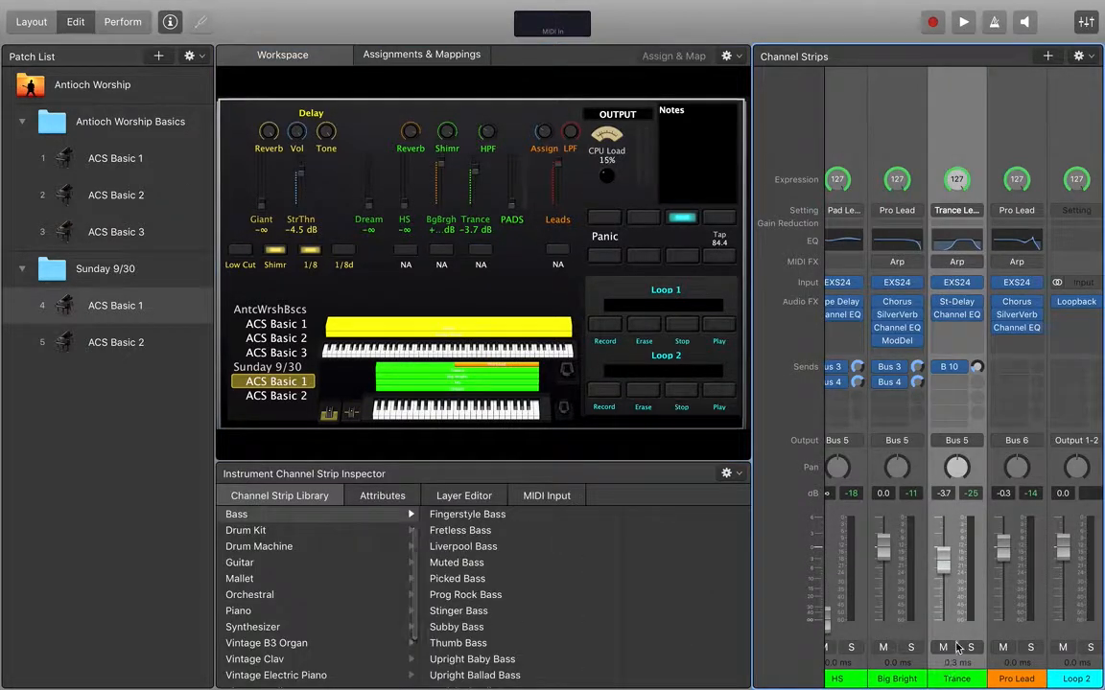
left_click(485, 252)
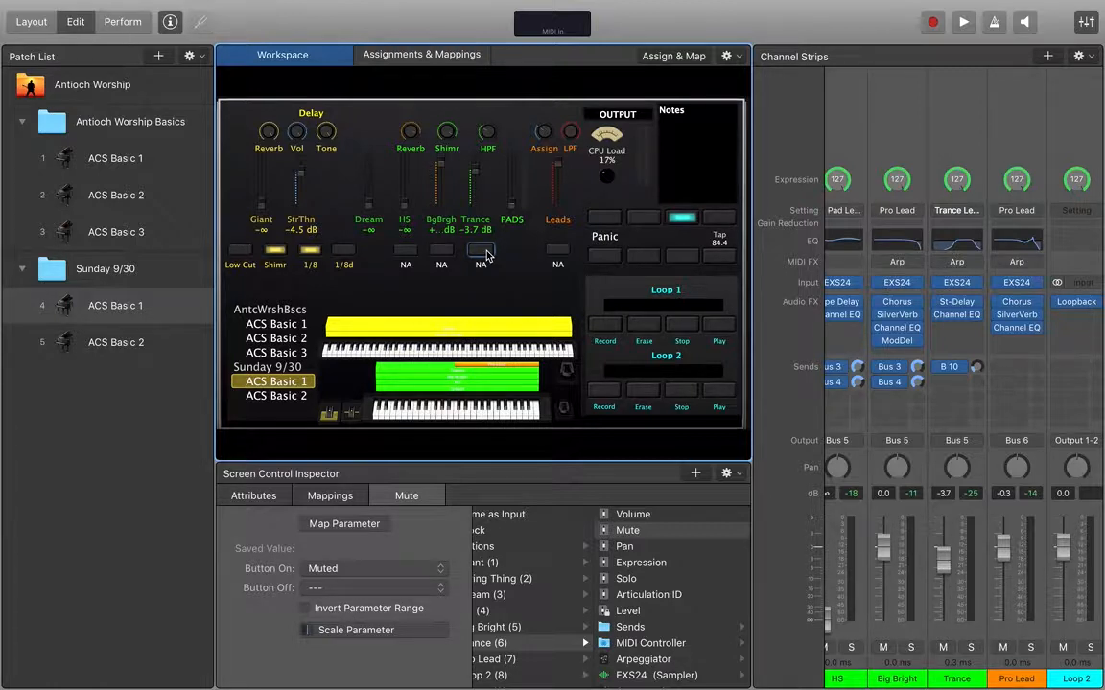
Step: Write "Transe pad mute during verses (assign bin)" in the Notes text box of the Sunday 9/30 ACS Basic 1 patch
left_click(683, 166)
left_click(322, 563)
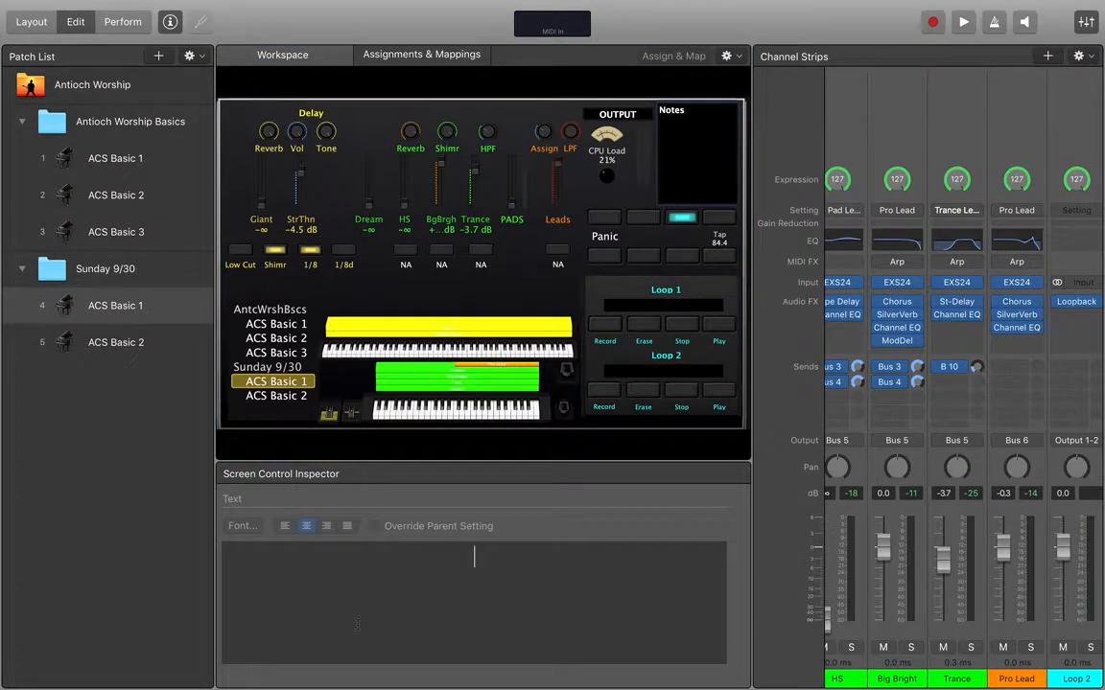
type("Trance")
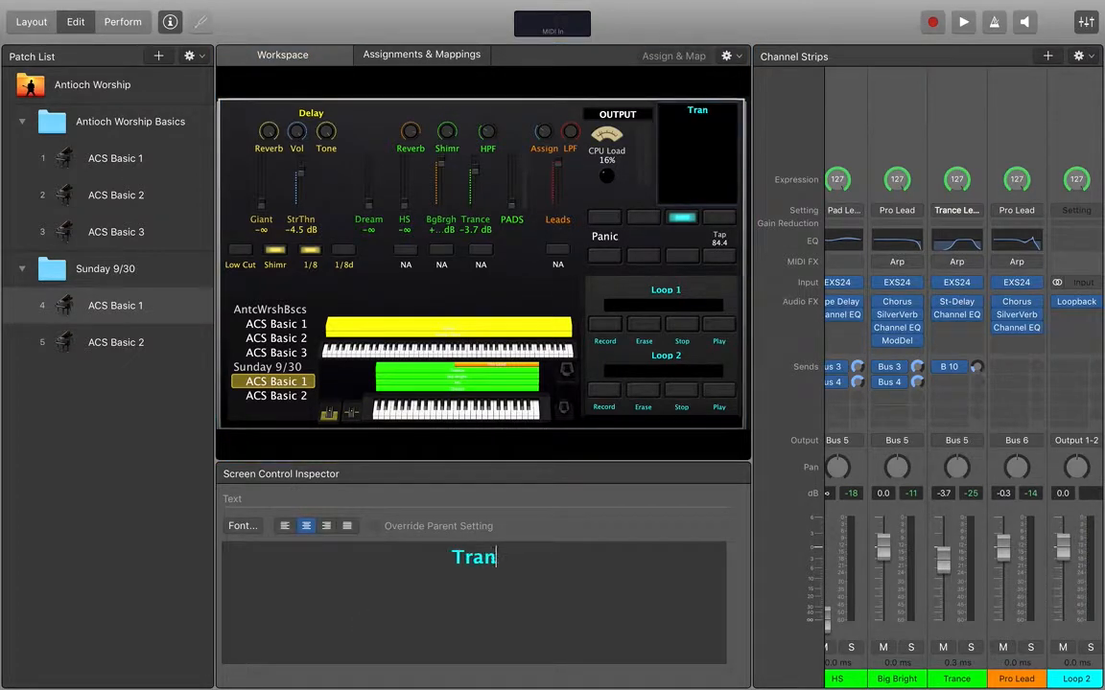
key("BackSpace")
key("BackSpace")
type("se p")
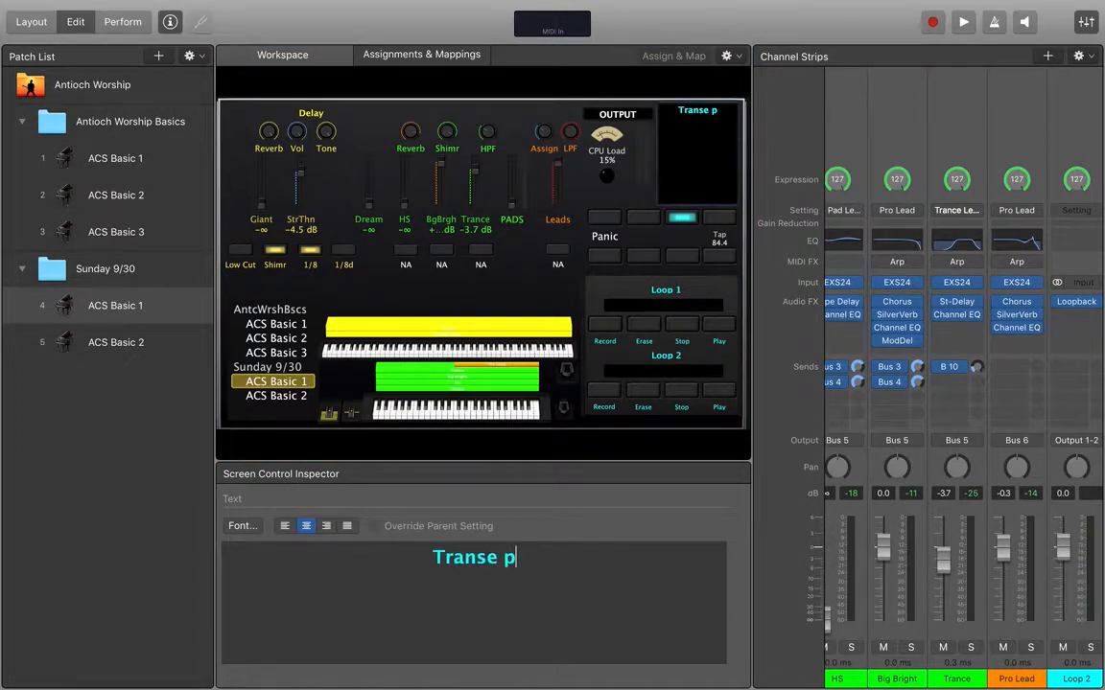
type("ad mute during")
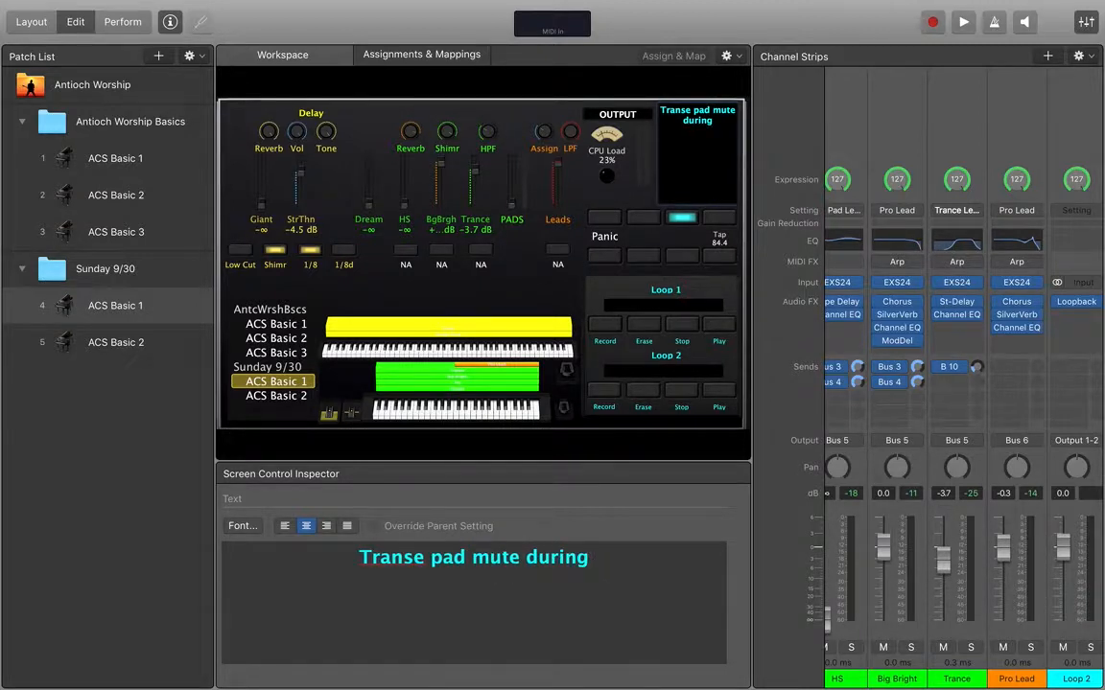
type(" verses (")
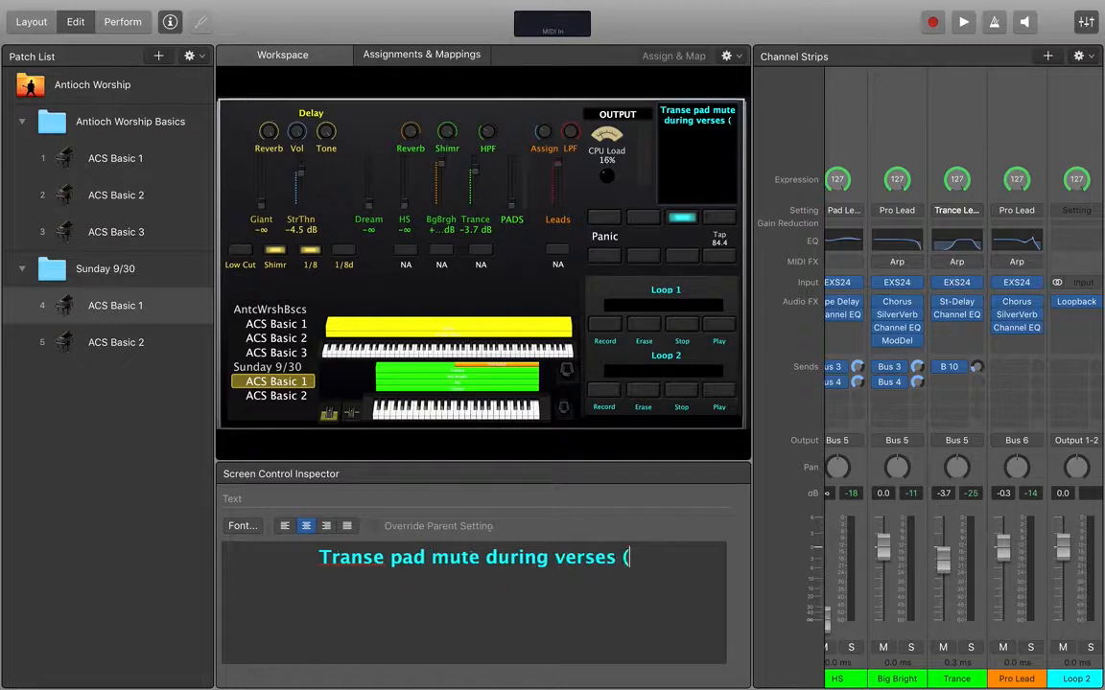
type("assign b")
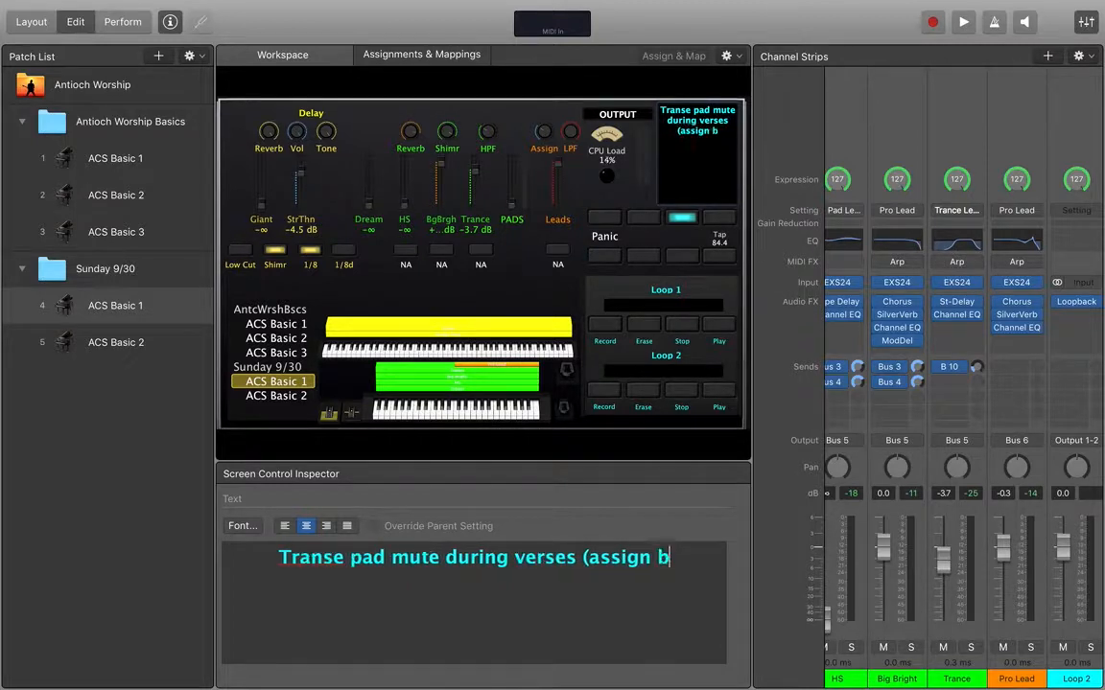
type("utn")
key("BackSpace")
key("BackSpace")
key("BackSpace")
type("tn)")
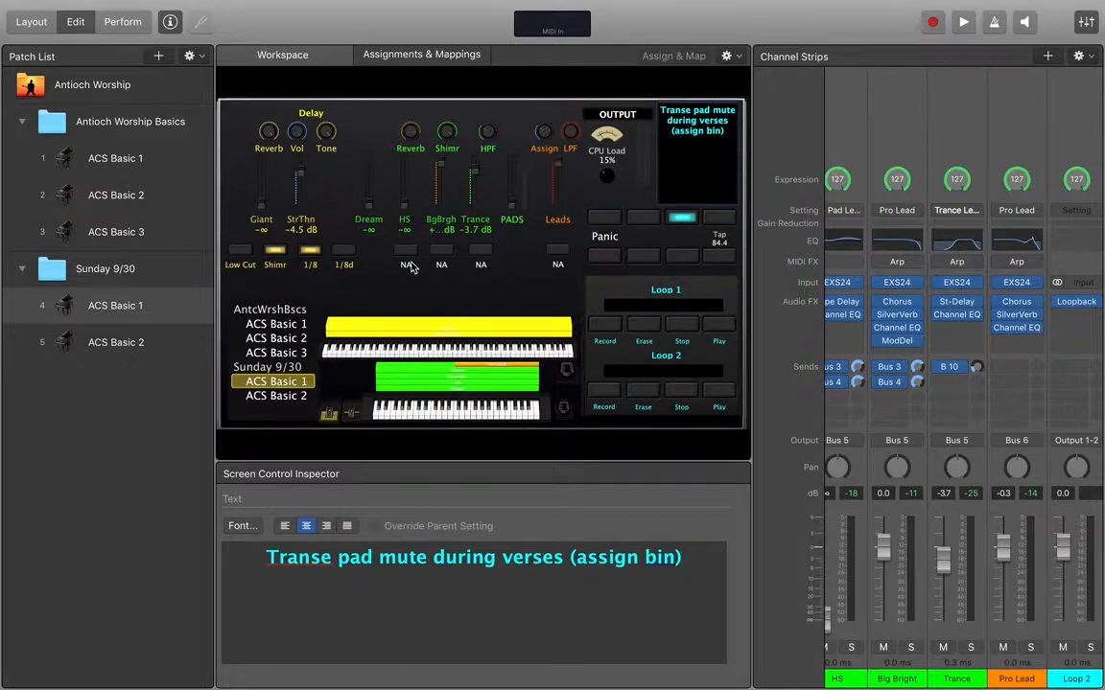
Step: Correct the word "Transe" to "Trance" in the patch's note
left_click(721, 135)
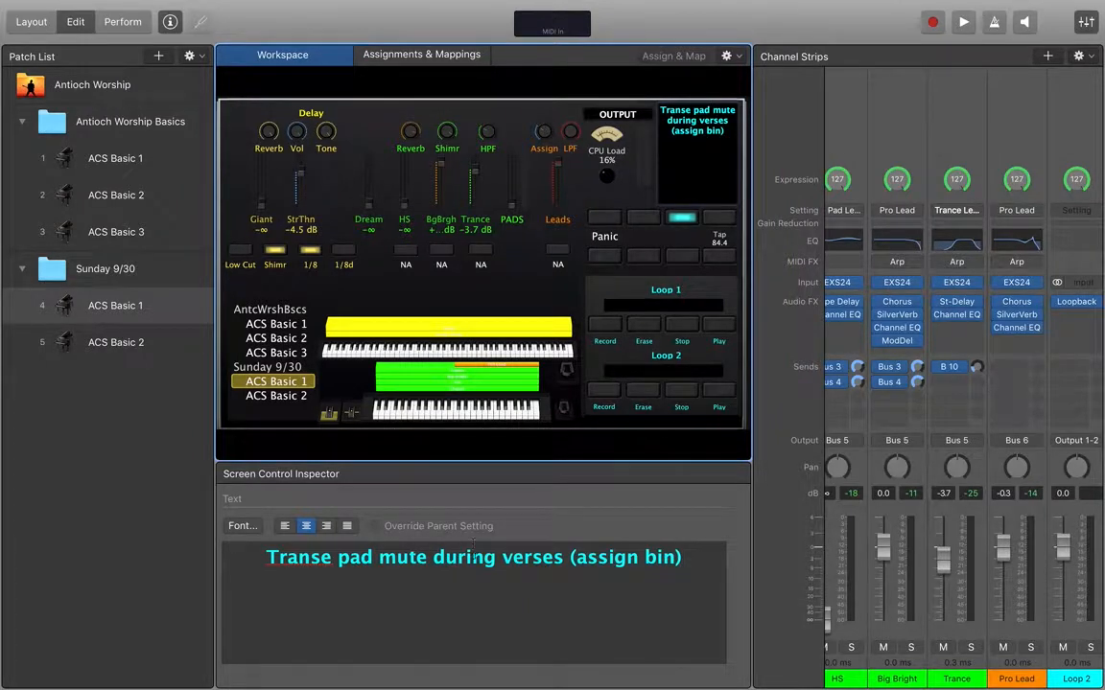
left_click(628, 557)
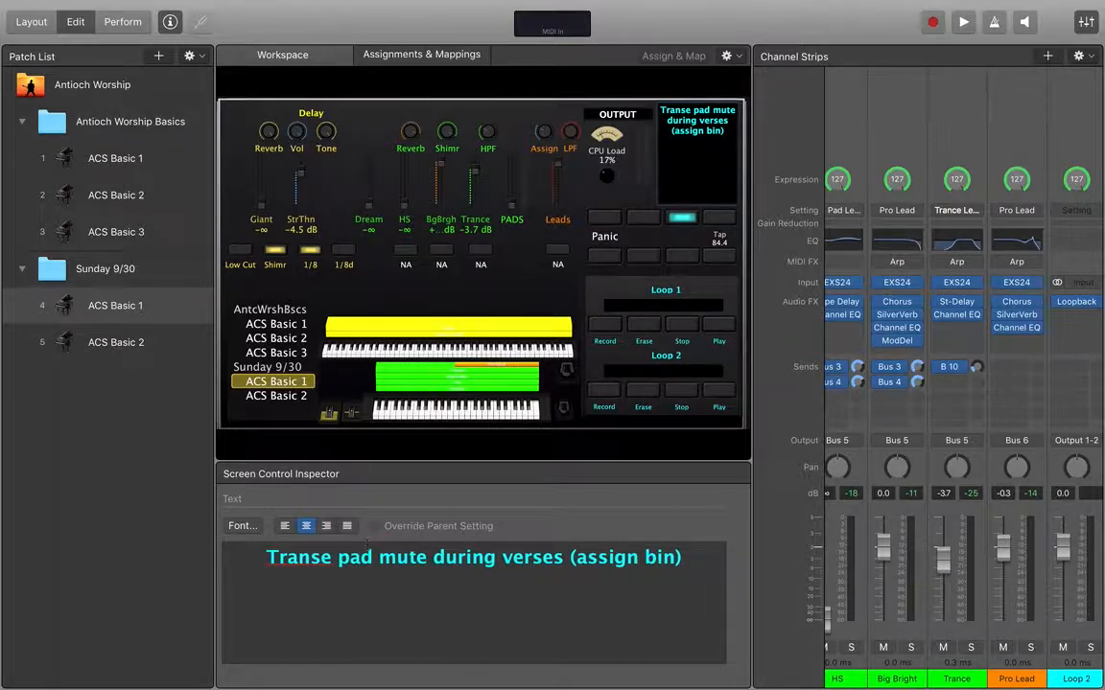
left_click(315, 559)
key("BackSpace")
type("c")
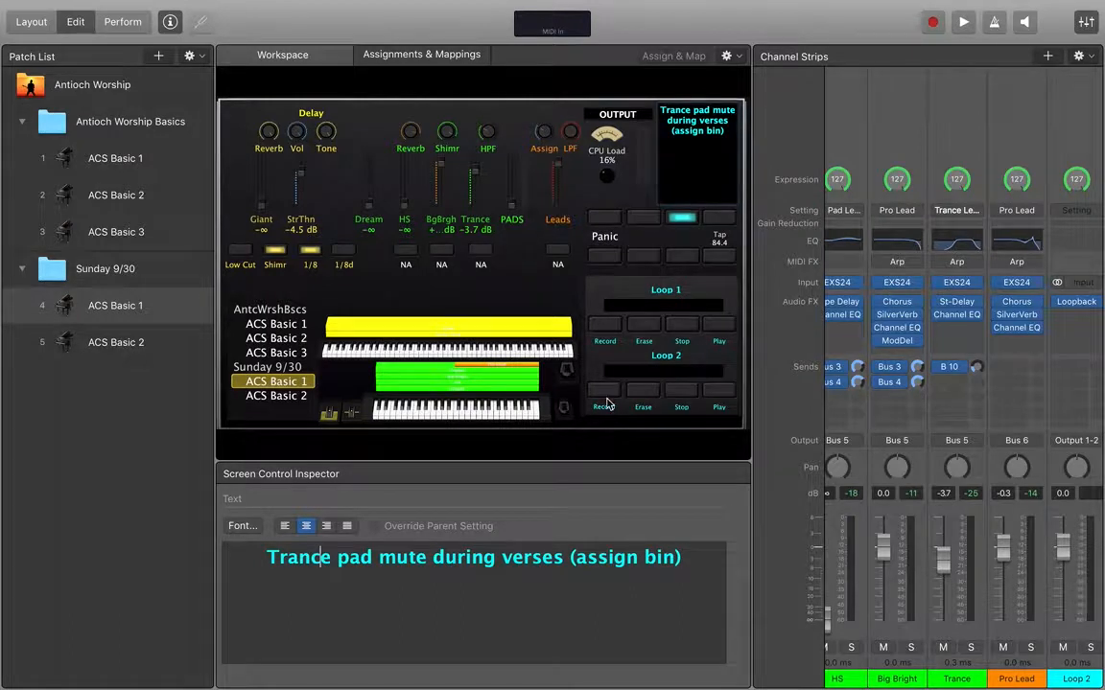